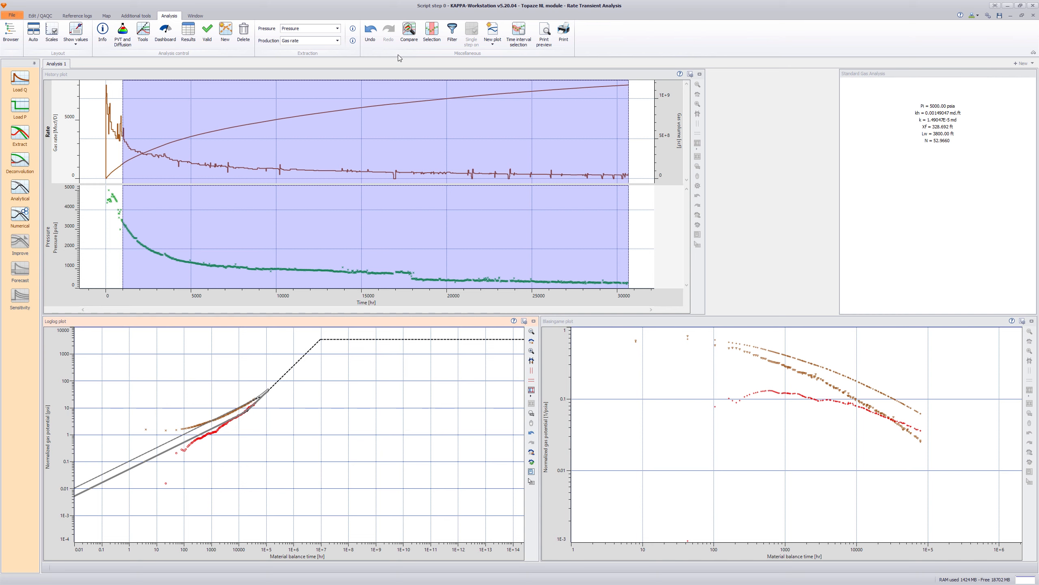
Create a new analysis named SRVB from Analysis 1, keeping its input parameters, extraction and model
left_click(225, 42)
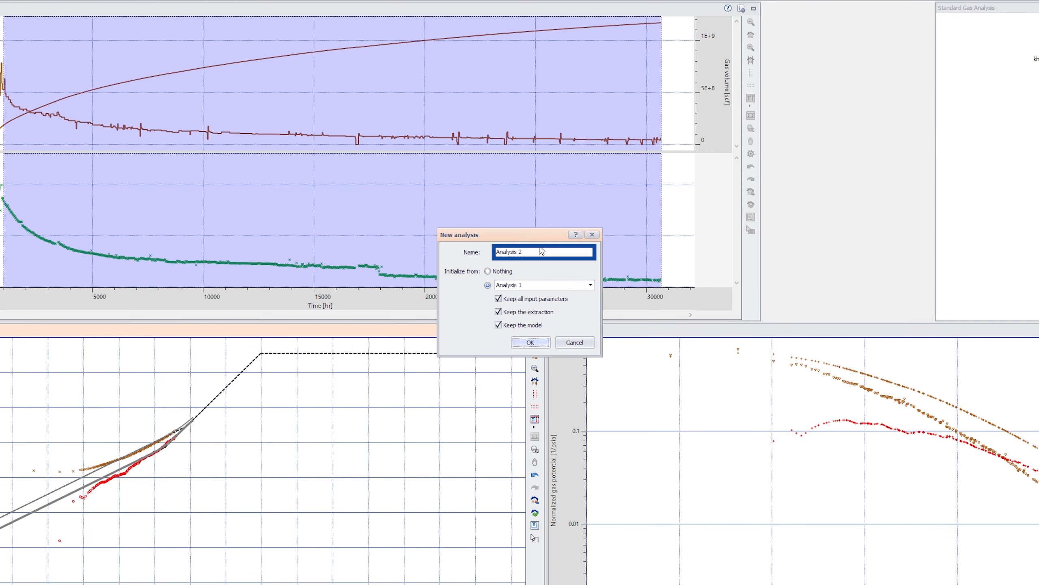
left_click_drag(524, 261, 503, 261)
type("SRVB")
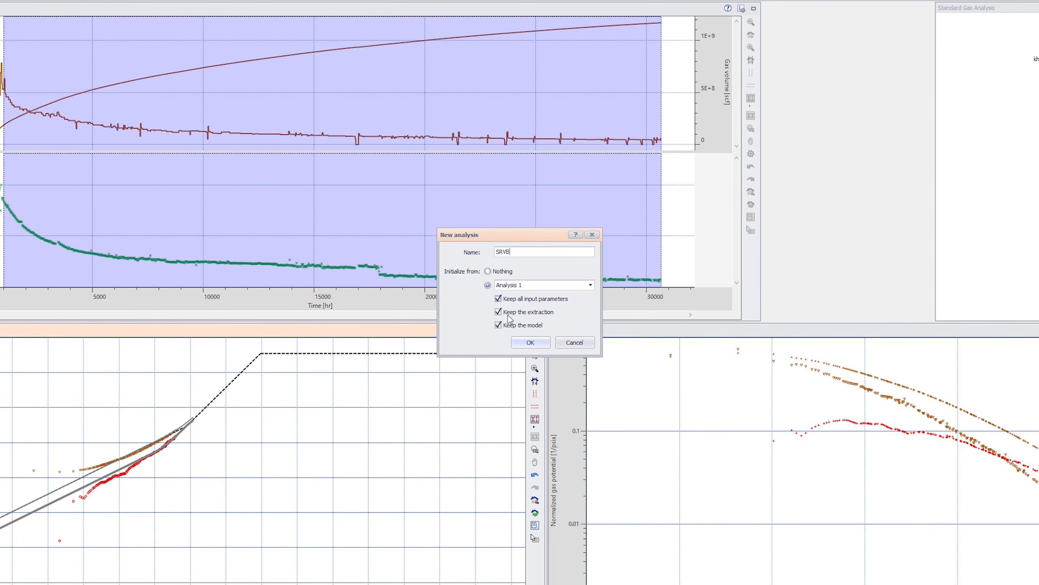
left_click(515, 343)
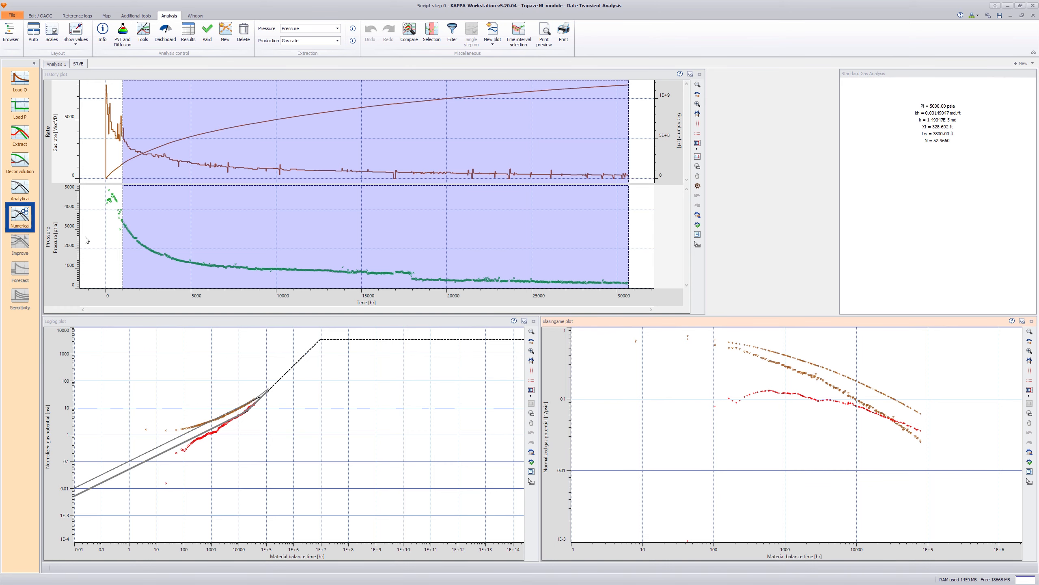
Generate a numerical model reset from the diagnostic, with a maximum producer surface rate of 10000 Mscf/D and the dialog kept open
left_click(18, 217)
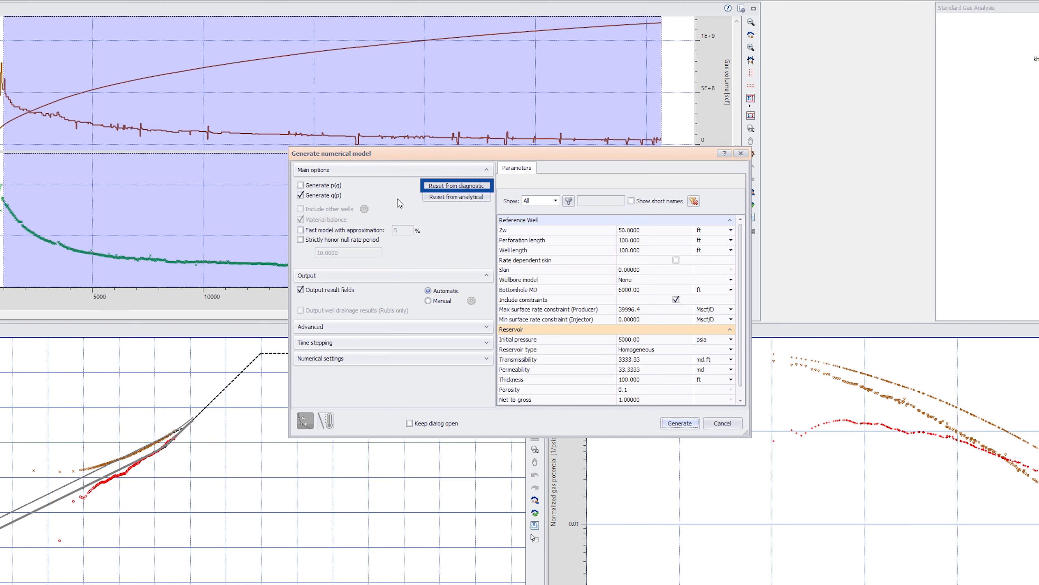
left_click(431, 188)
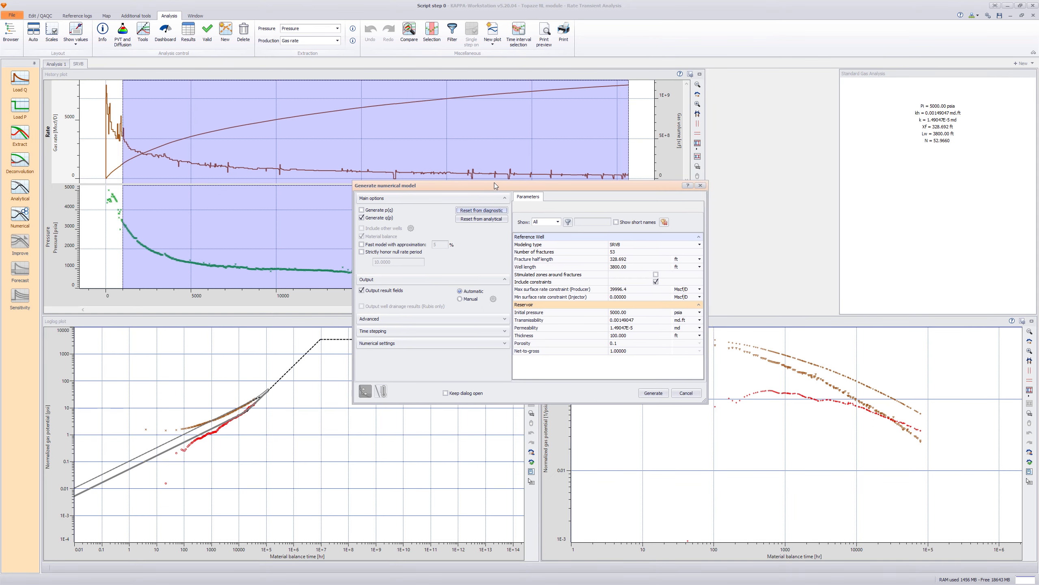
left_click_drag(496, 186, 760, 83)
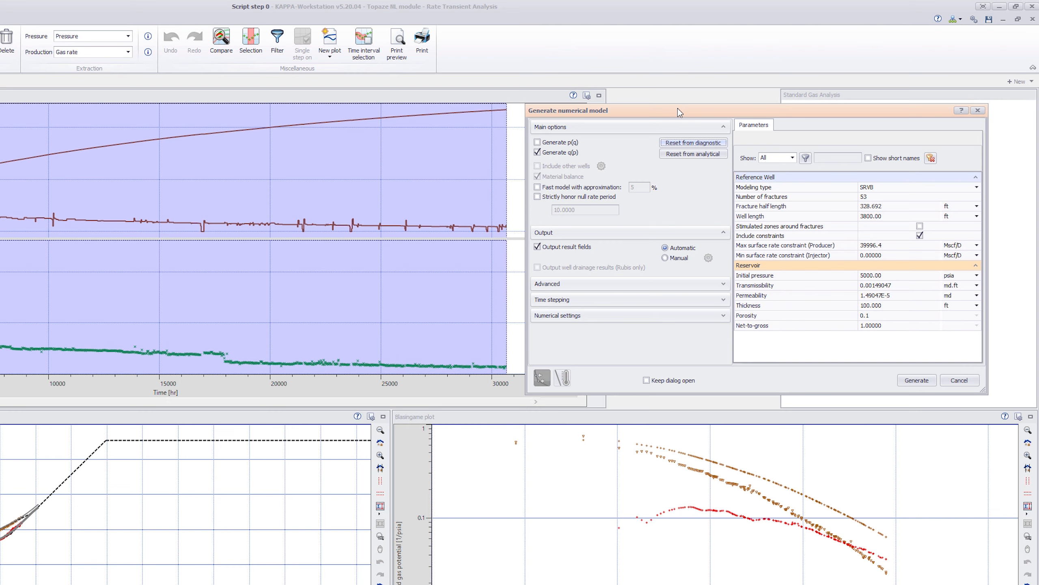
left_click(860, 245)
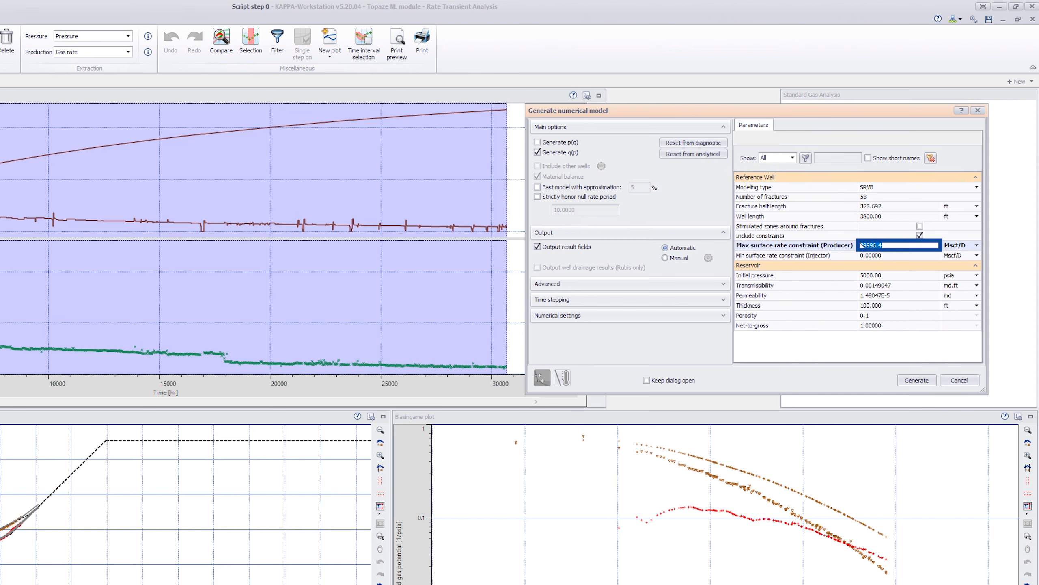
type("10000")
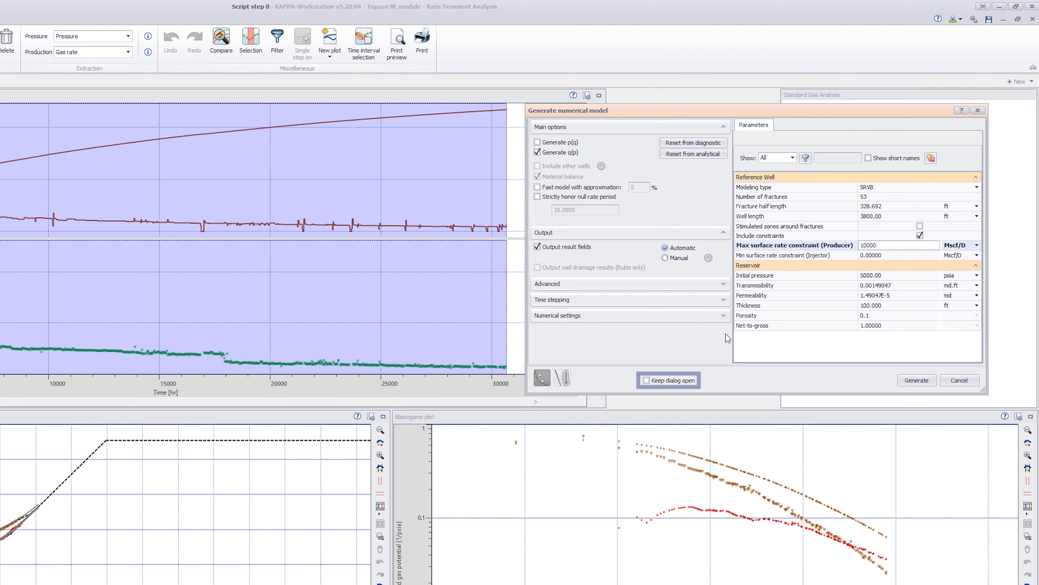
left_click(647, 381)
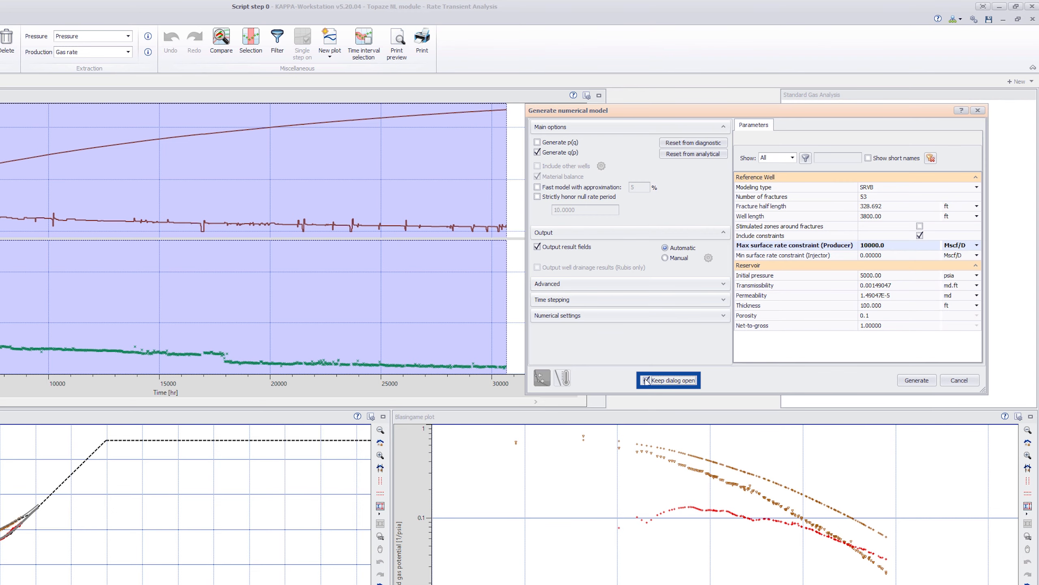
left_click(908, 381)
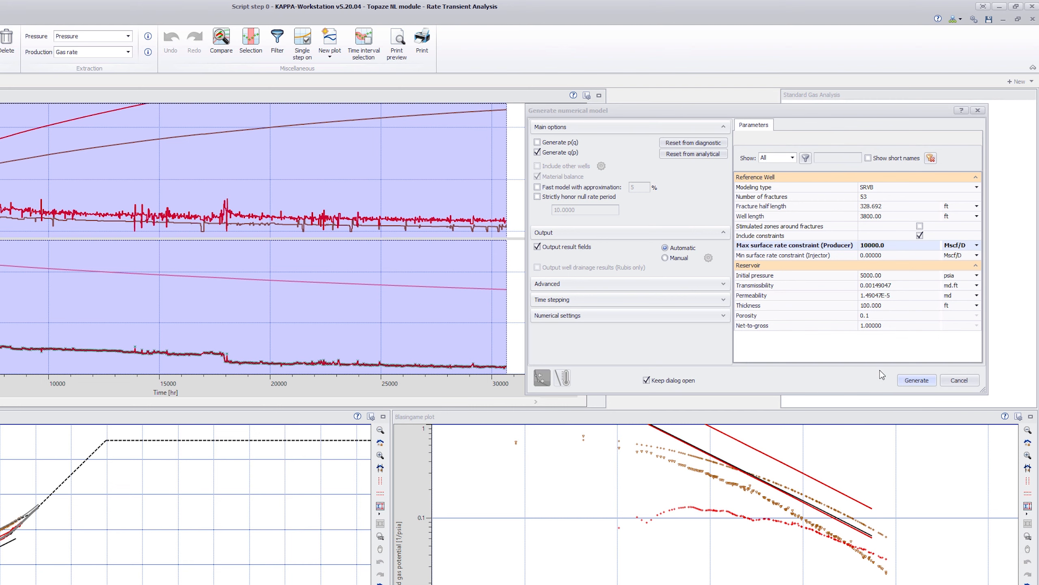
Regenerate the numerical model as a fast model with 5% approximation and close the model dialog
left_click(538, 188)
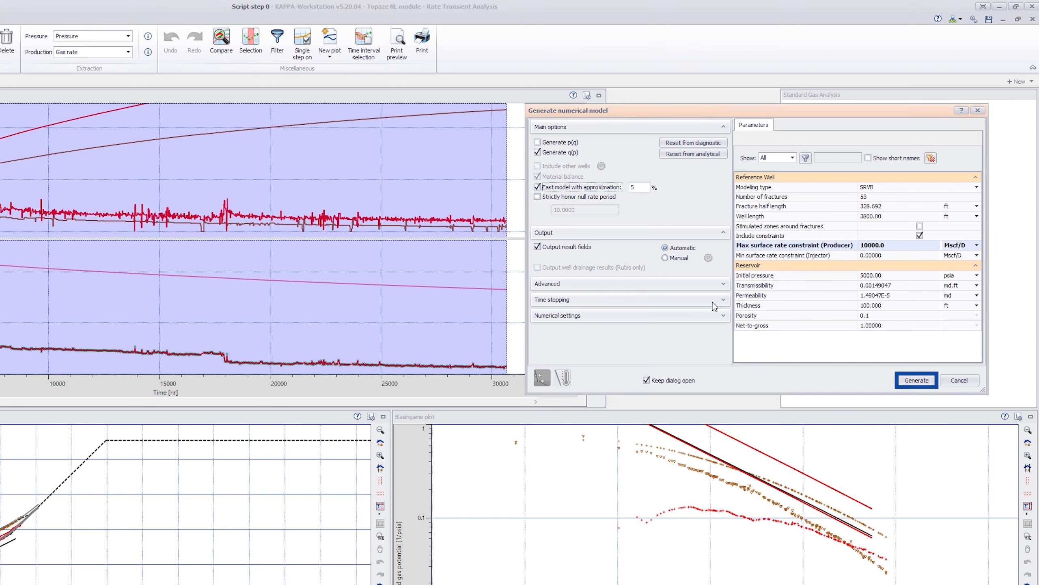
left_click(906, 384)
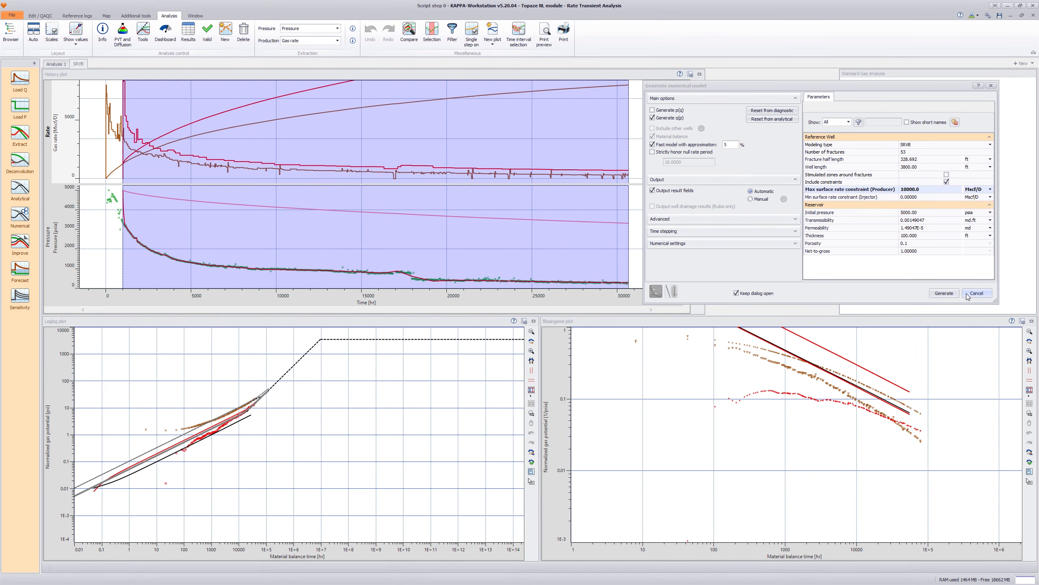
left_click(967, 295)
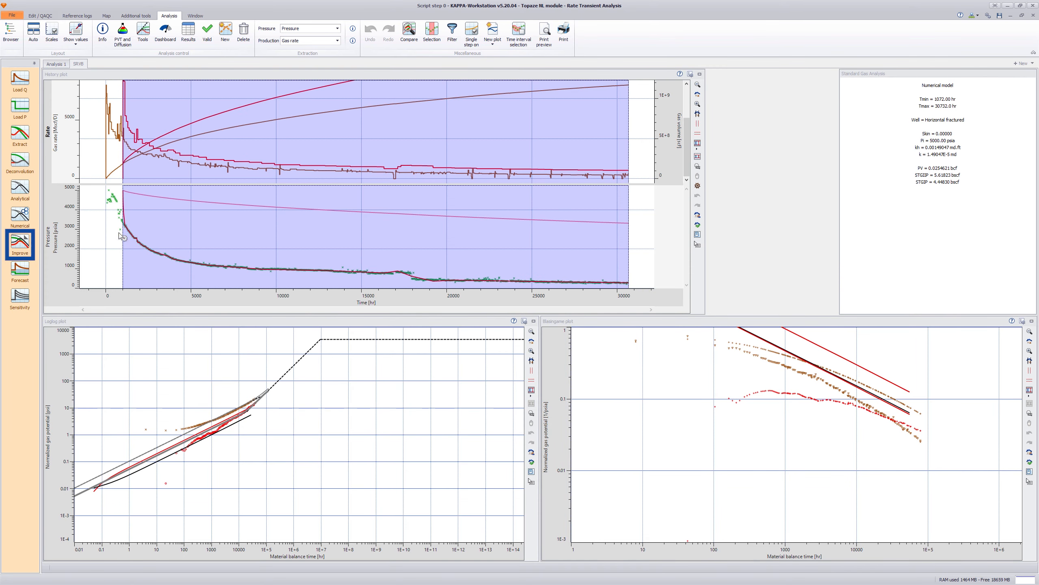
Improve the SRVB model by regression on fracture half length (Xf) and permeability (k)
left_click(18, 245)
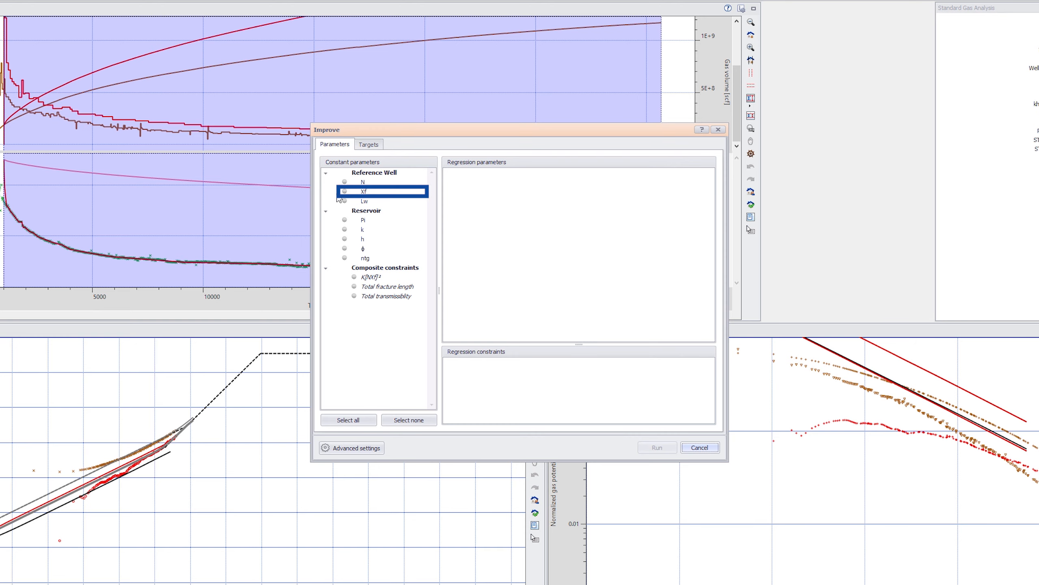
left_click(345, 191)
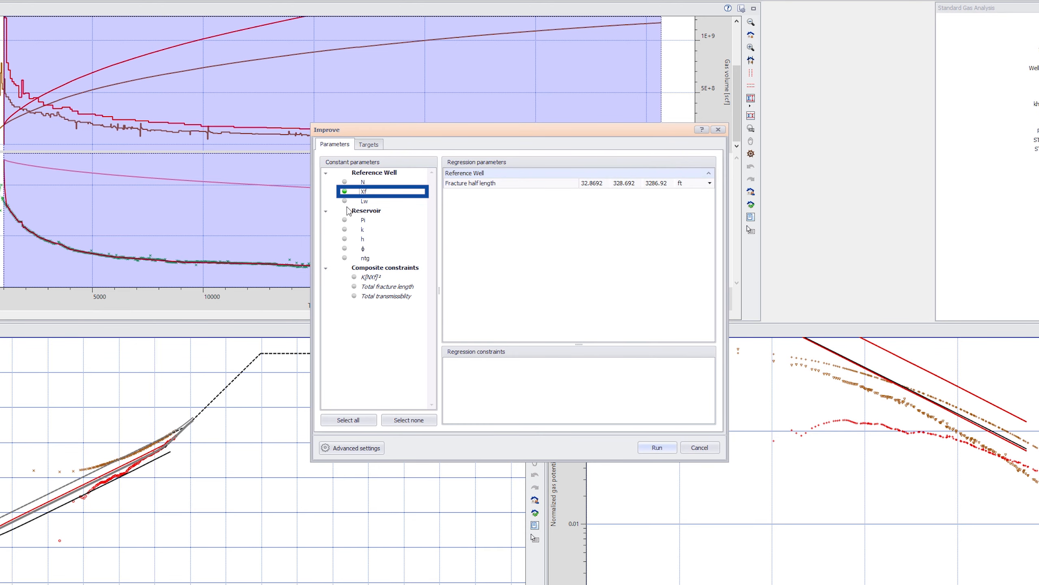
left_click(345, 229)
left_click(657, 447)
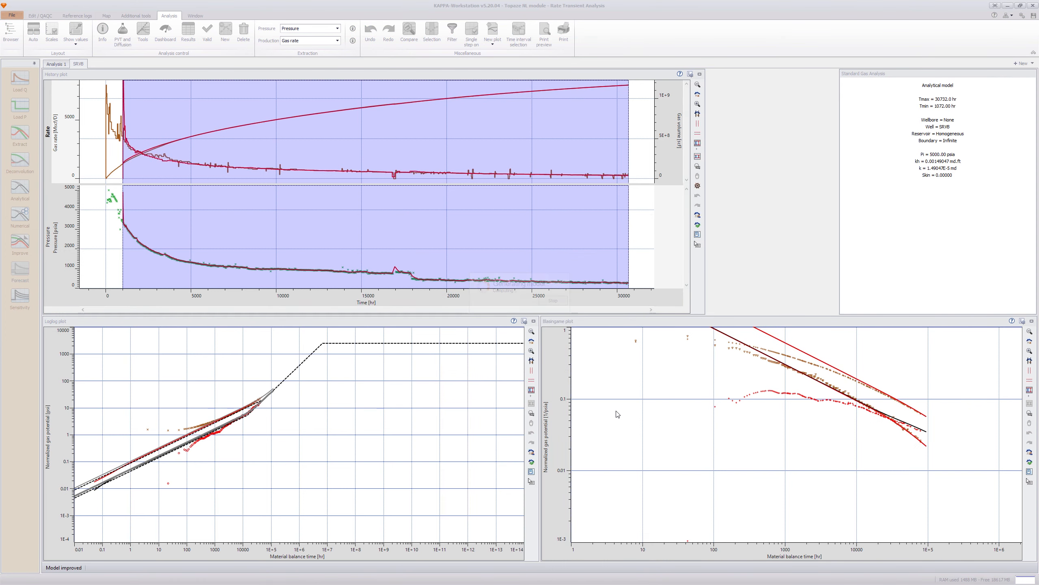
Create a new analysis named Trilinear from SRVB, keeping its input parameters, extraction and model
left_click(224, 32)
left_click_drag(524, 260, 498, 261)
type("T")
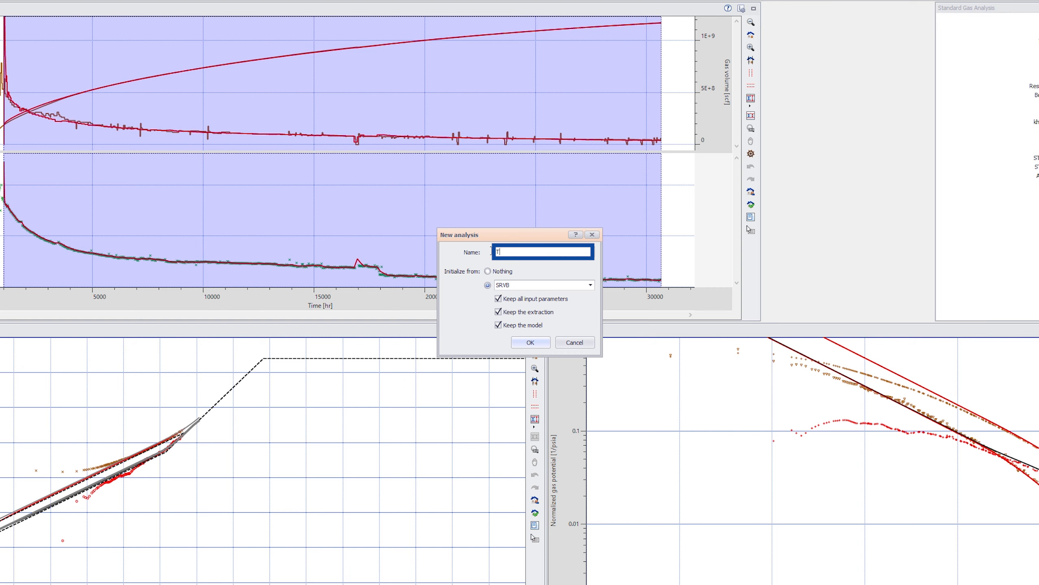
type("rilinear")
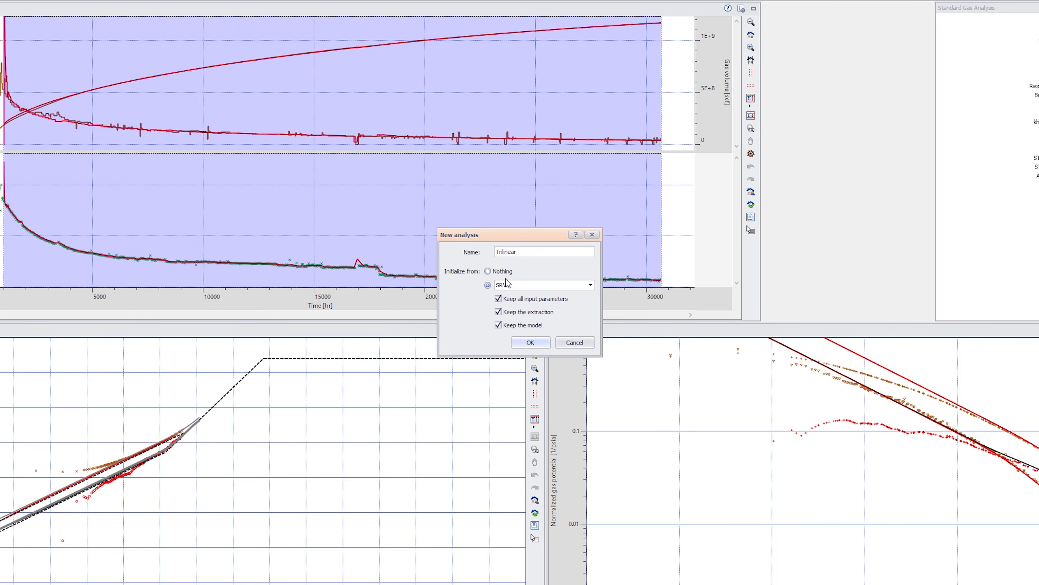
left_click(531, 343)
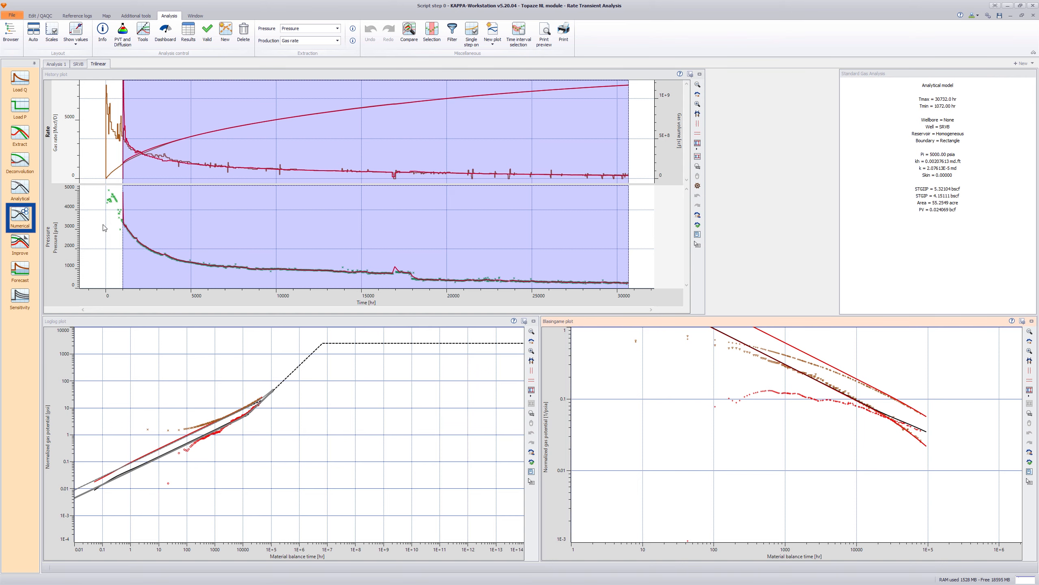
Generate a numerical model with the Trilinear modeling type, keeping the default mobility ratio, diffusivity ratio and external radius
left_click(16, 214)
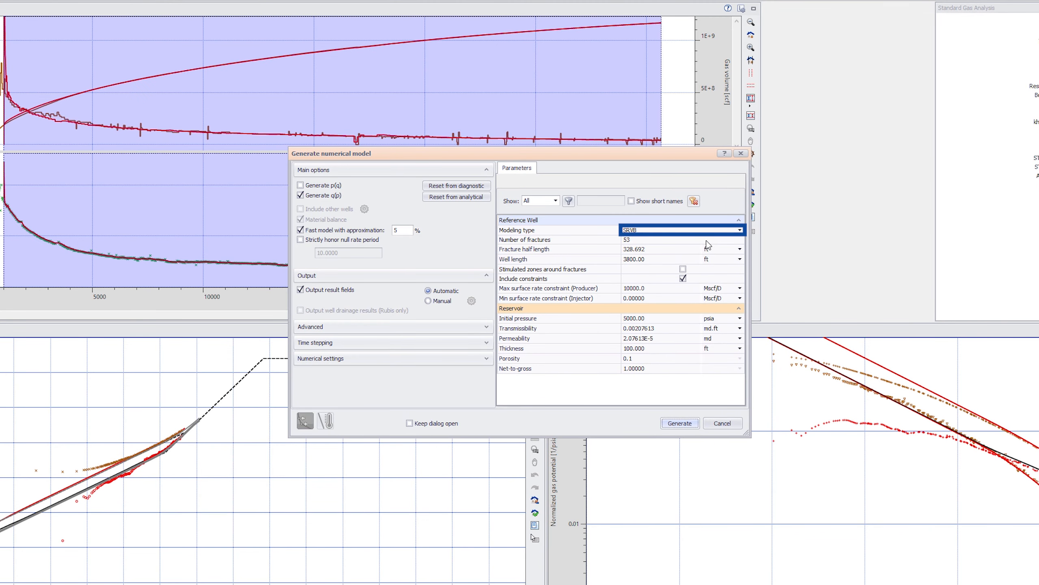
left_click(739, 230)
left_click(652, 256)
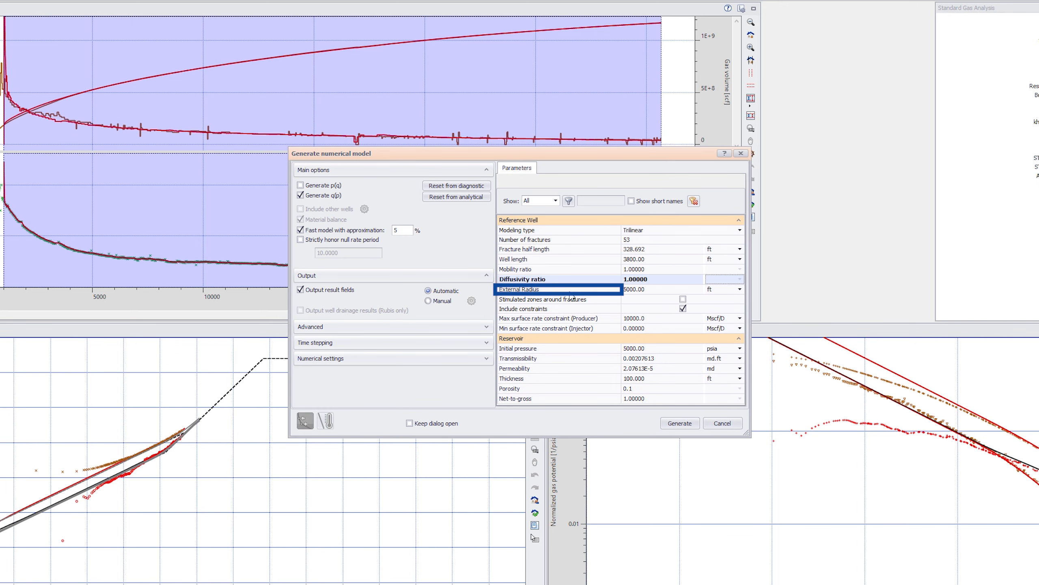
left_click(571, 294)
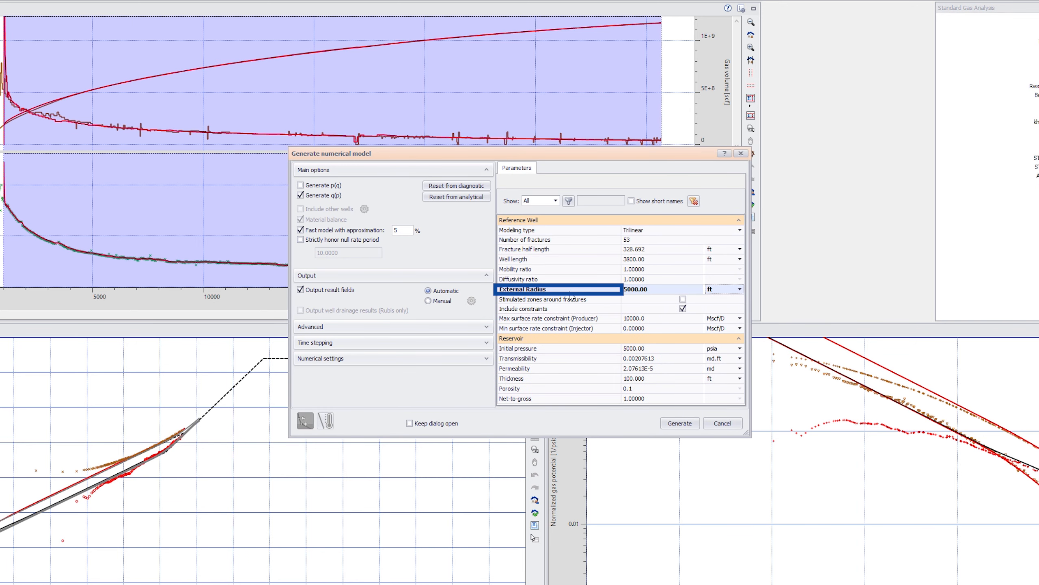
left_click(573, 269)
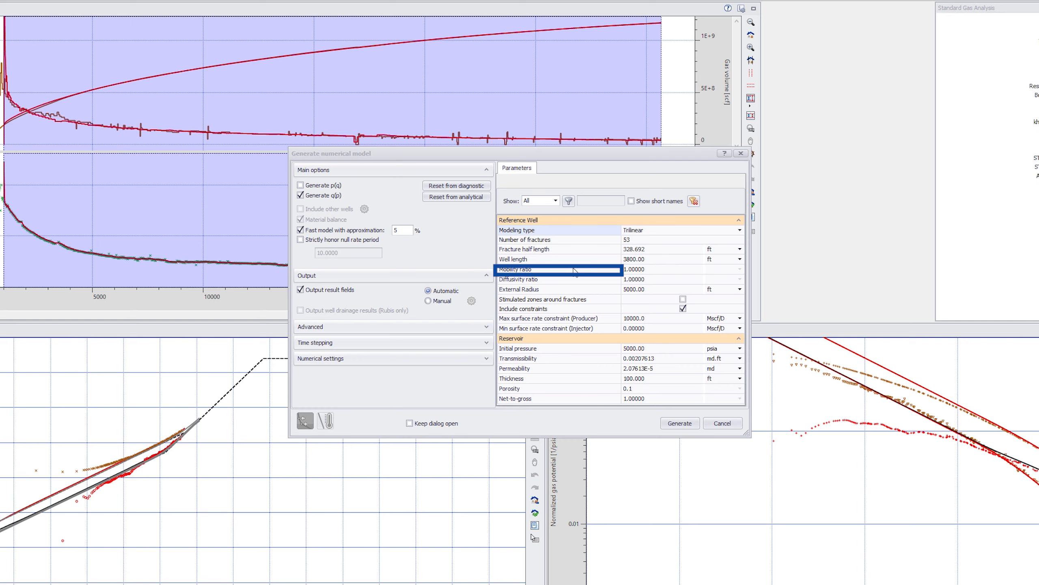
left_click(571, 280)
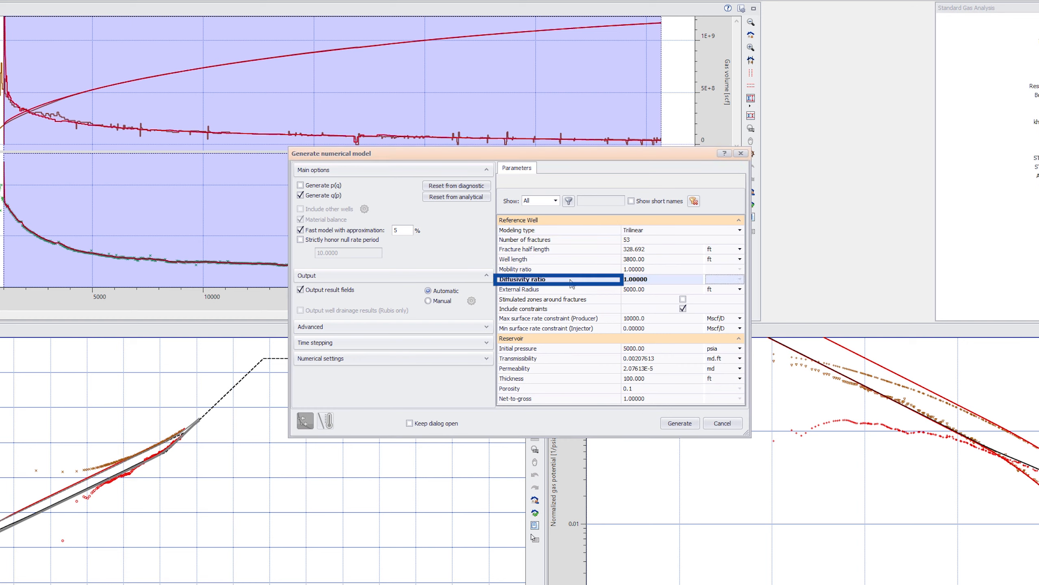
left_click(571, 290)
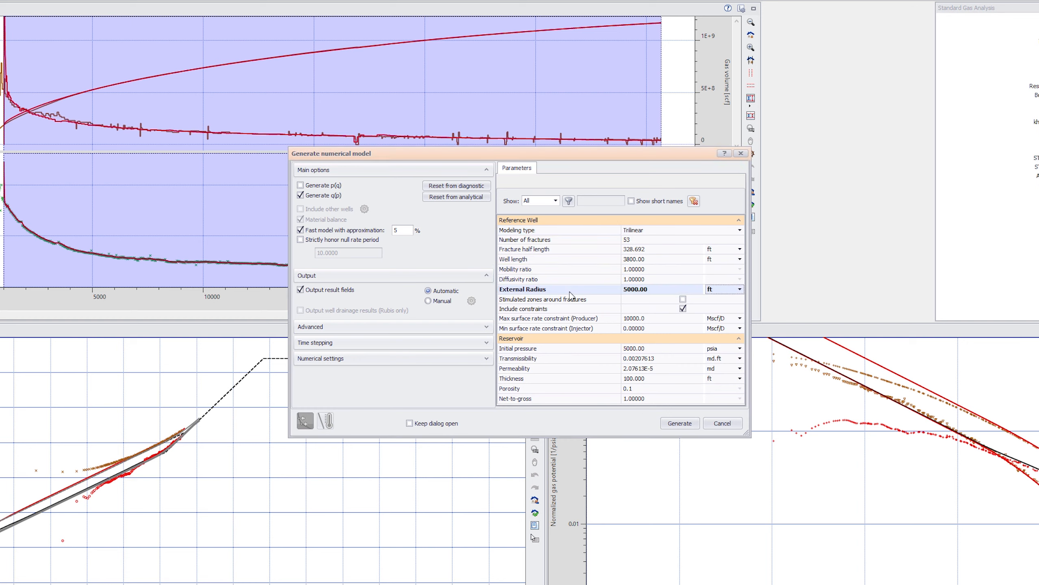
left_click(692, 431)
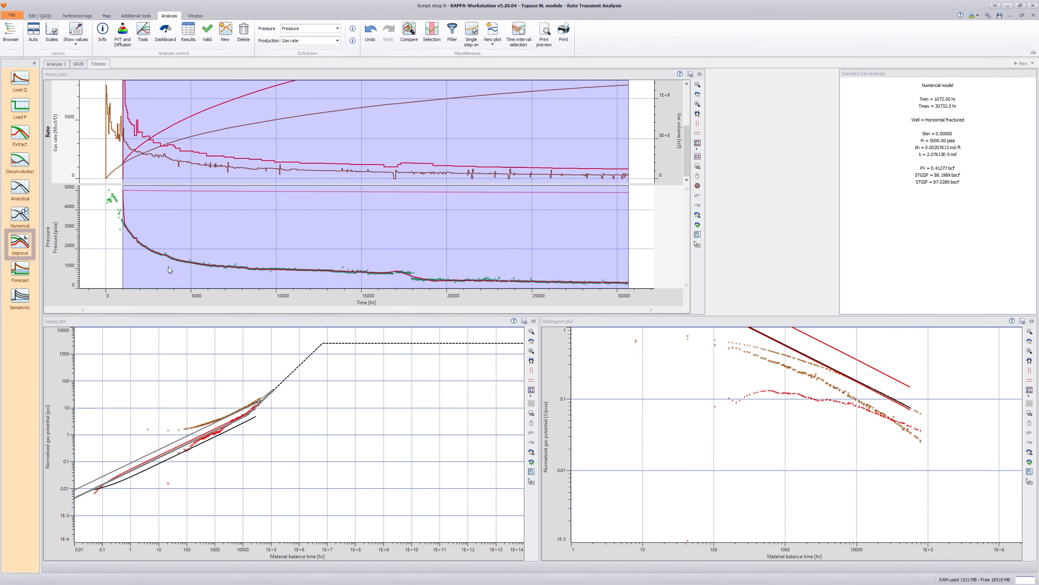
Run a regression on fracture half length (Xf) and permeability (k) to improve the Trilinear model
left_click(31, 244)
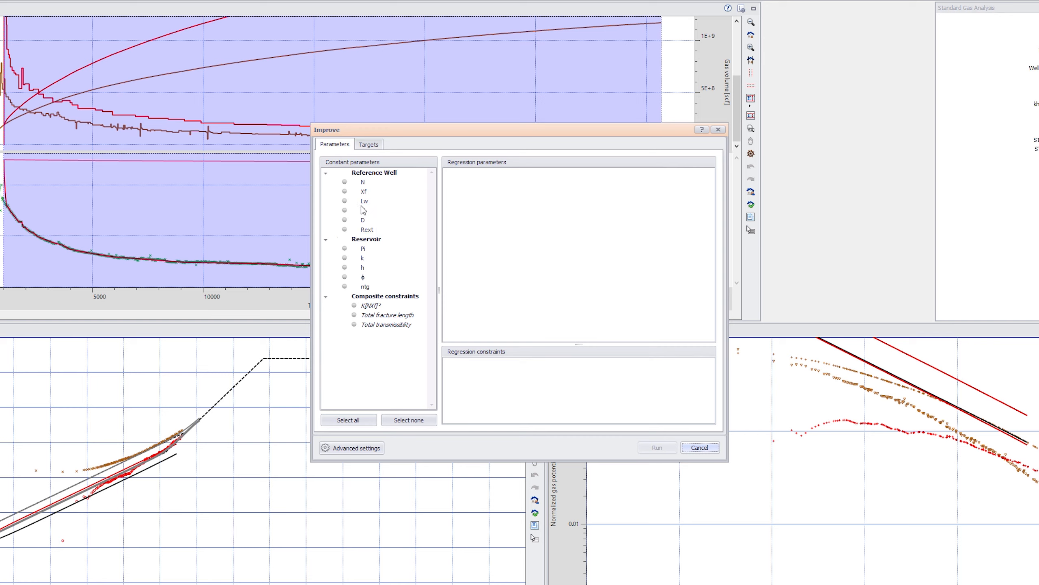
left_click(345, 192)
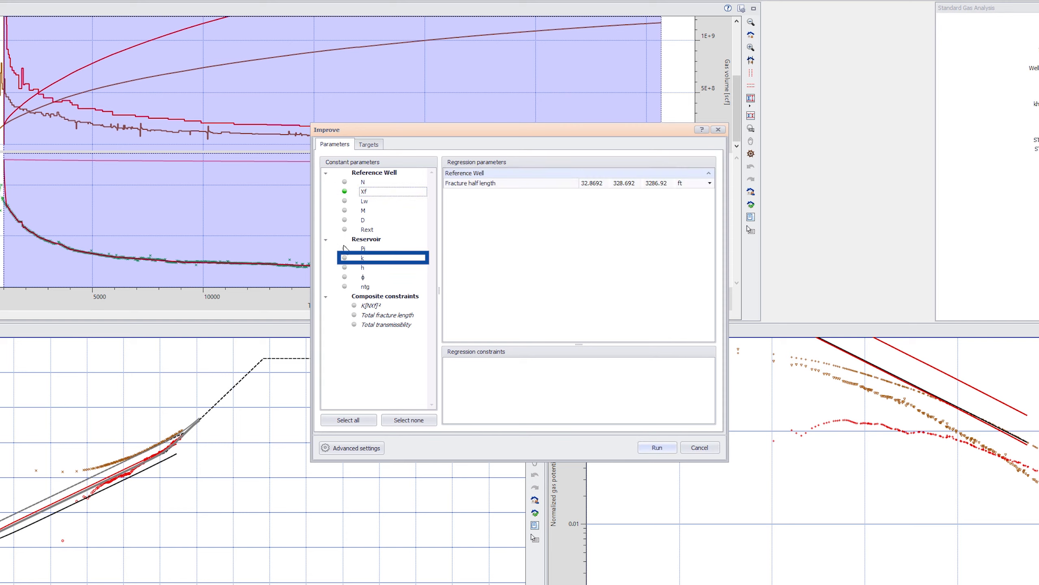
left_click(345, 258)
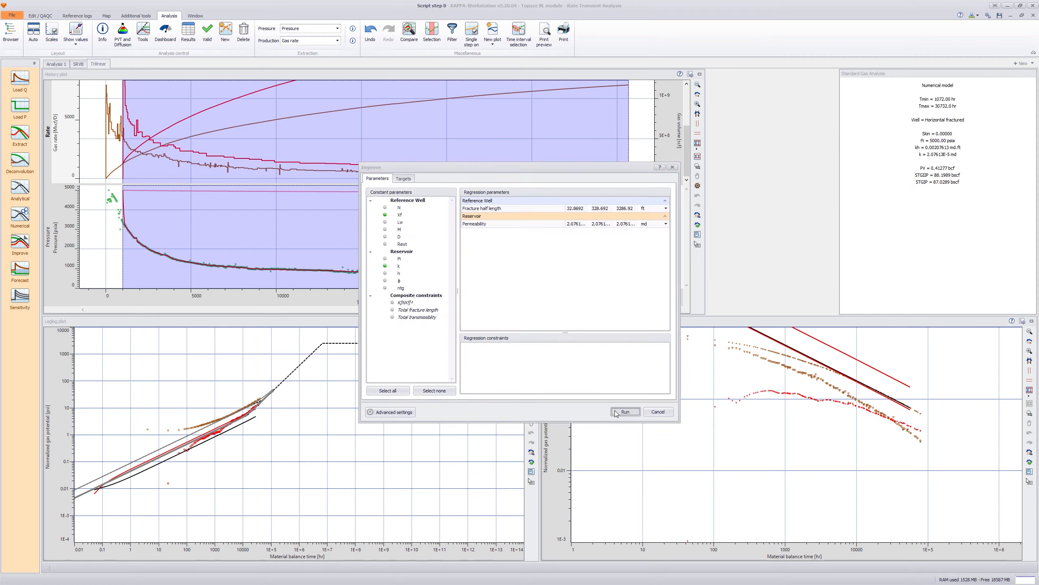
left_click(625, 411)
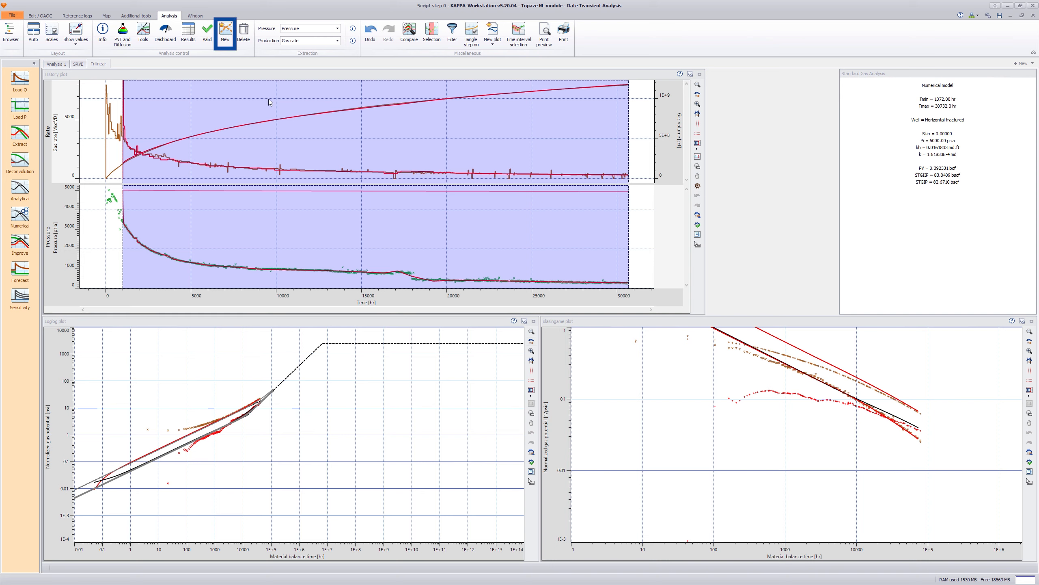
Create a new analysis named Full Field model from SRVB, keeping its input parameters, extraction and model
left_click(232, 43)
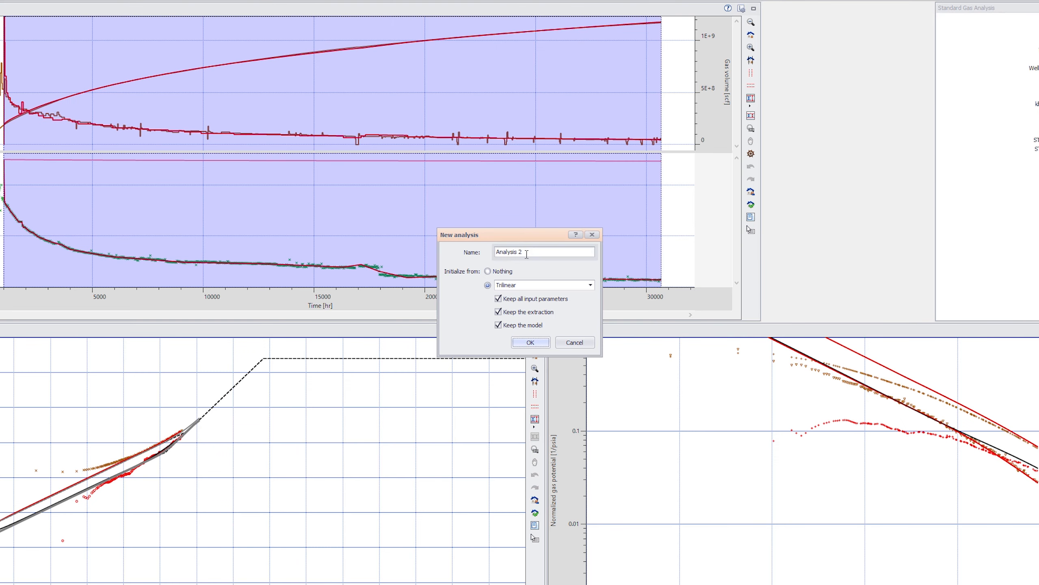
left_click_drag(525, 260, 502, 261)
type("F")
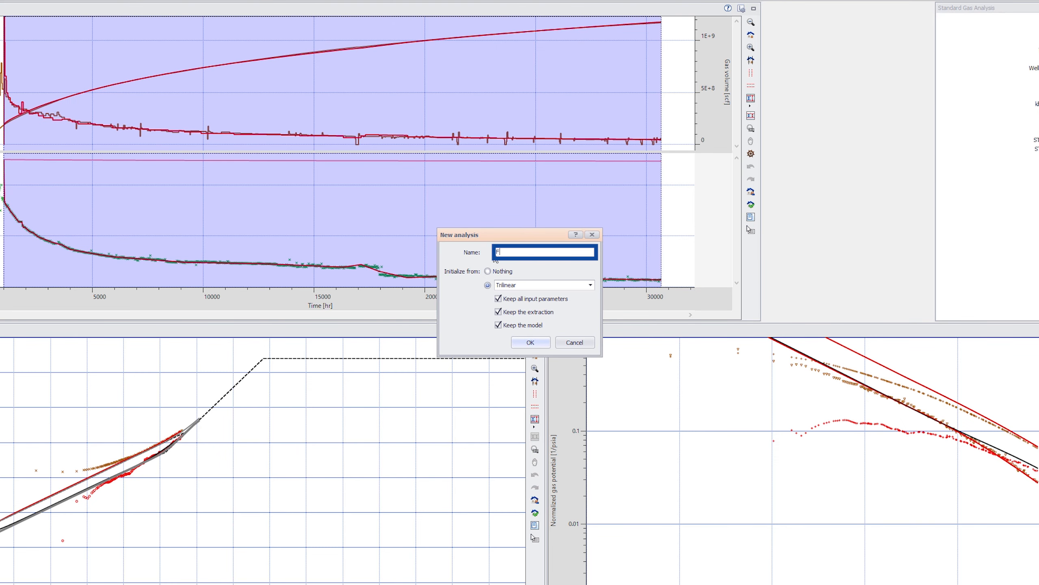
type("ull Field model")
left_click(524, 285)
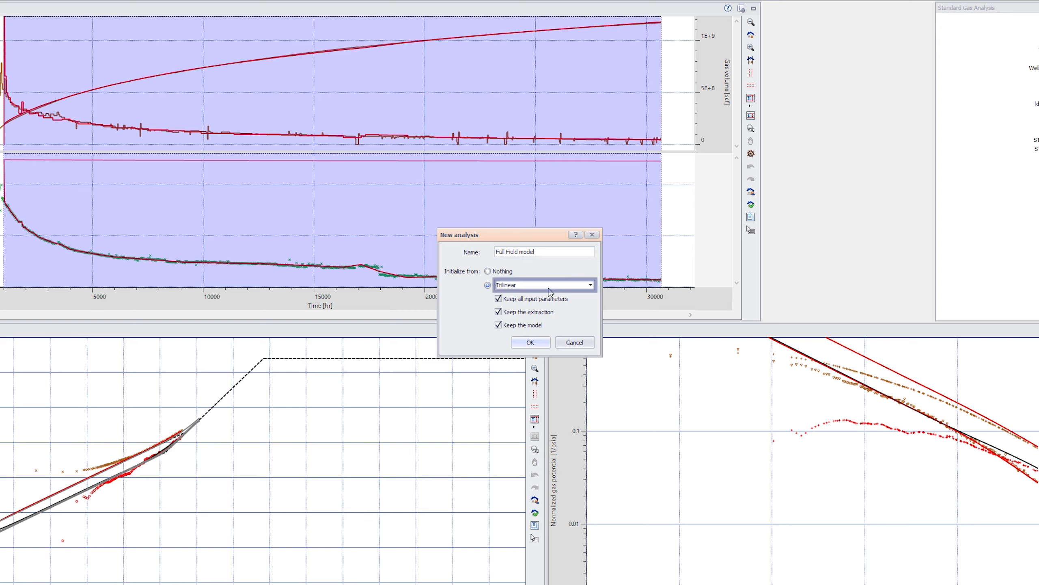
left_click(590, 285)
left_click(564, 303)
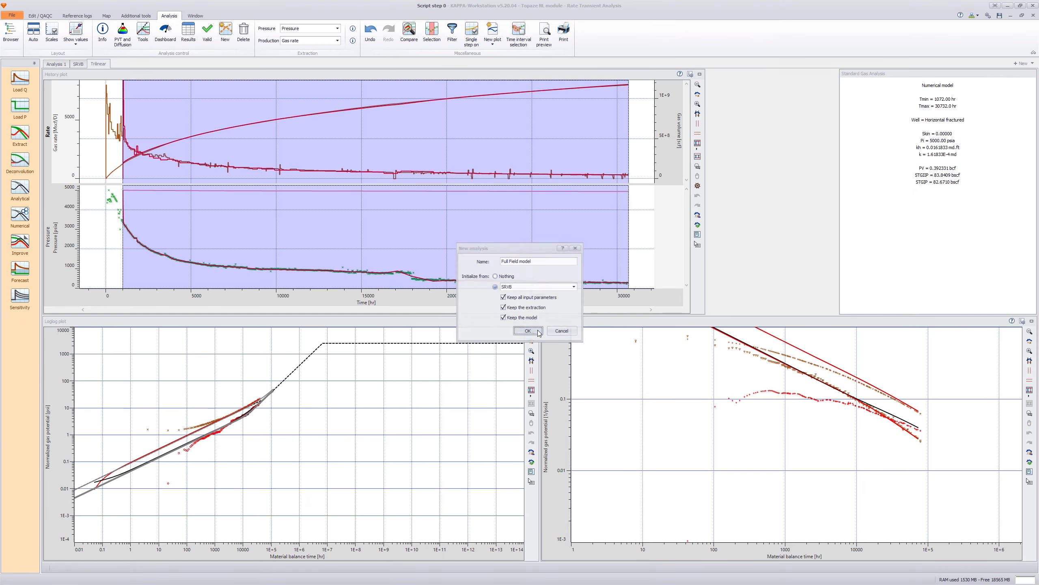
left_click(543, 342)
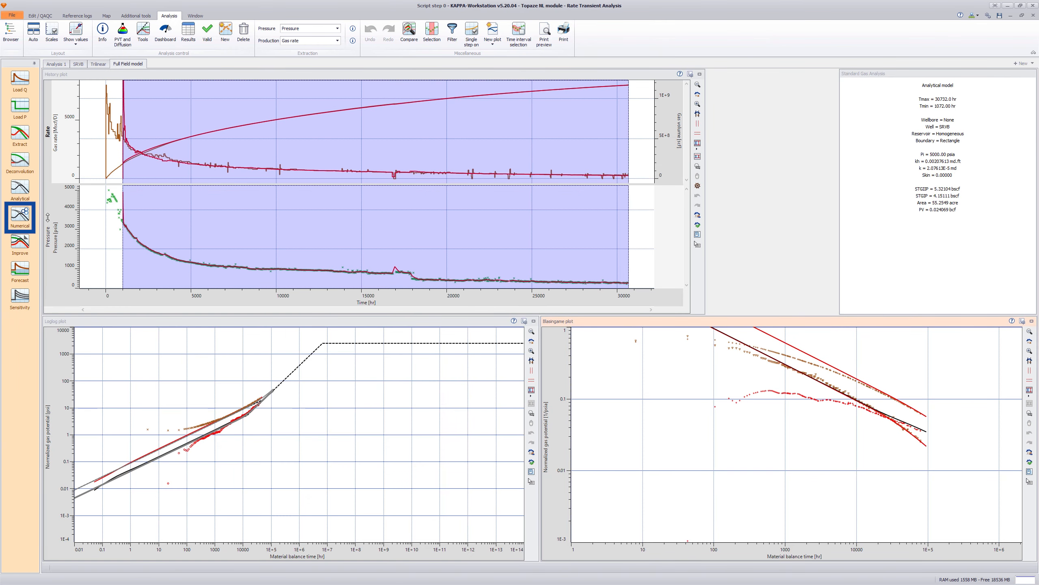
Generate a numerical model with the Simple modeling type, keeping the fast model option with 5% approximation
left_click(20, 217)
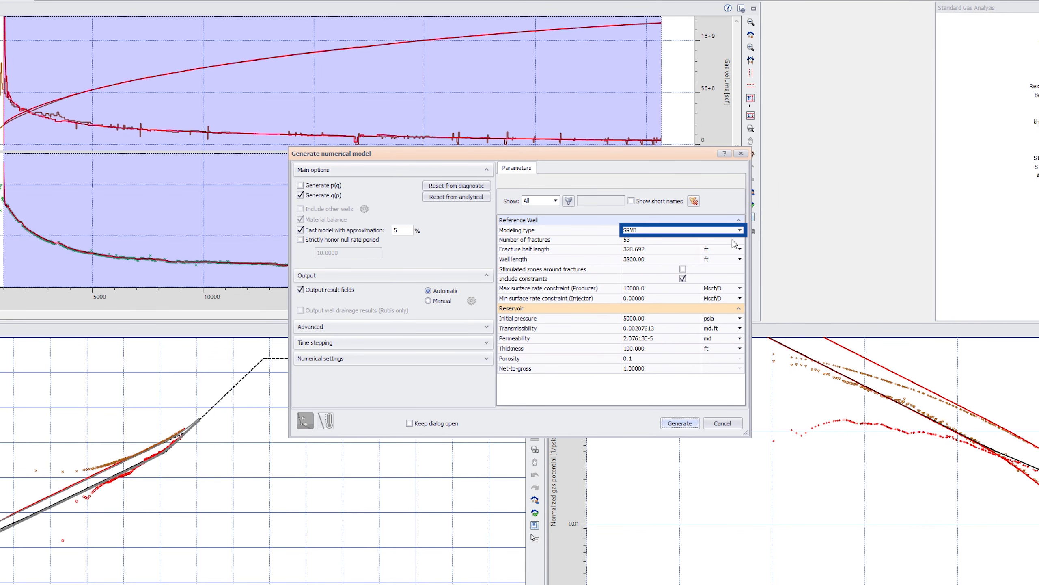
left_click(739, 231)
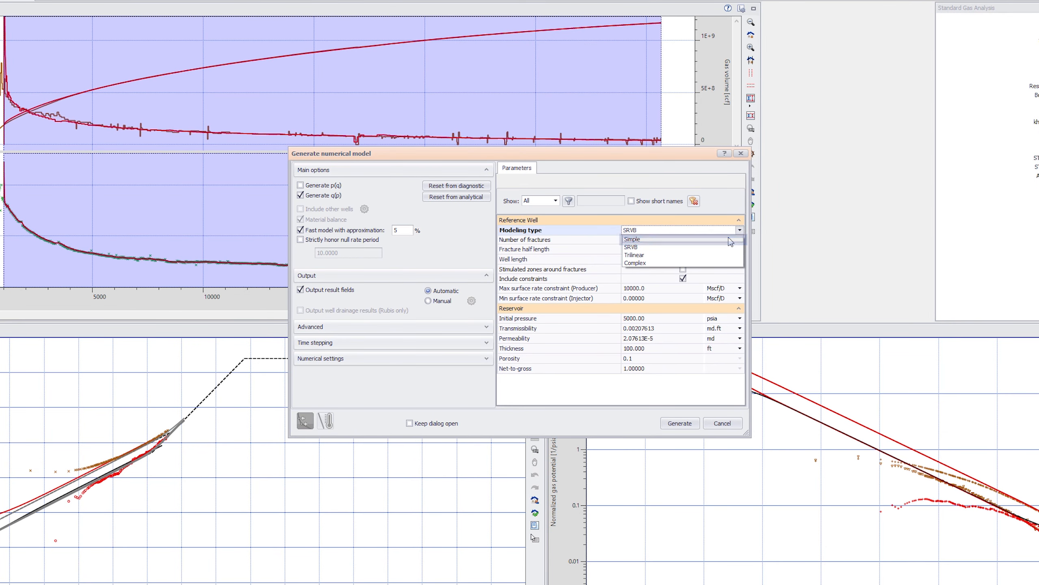
left_click(679, 239)
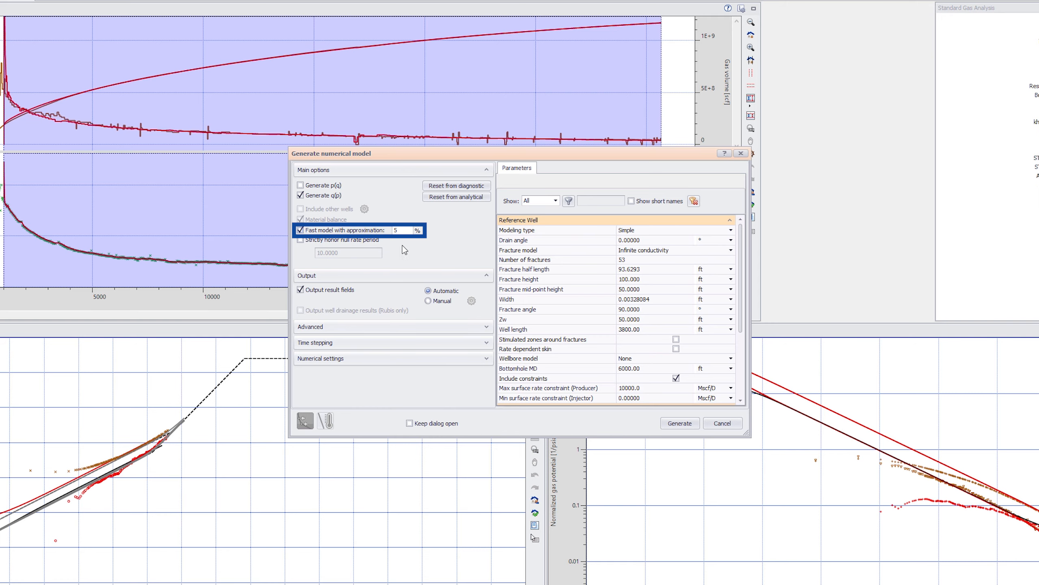
left_click(667, 424)
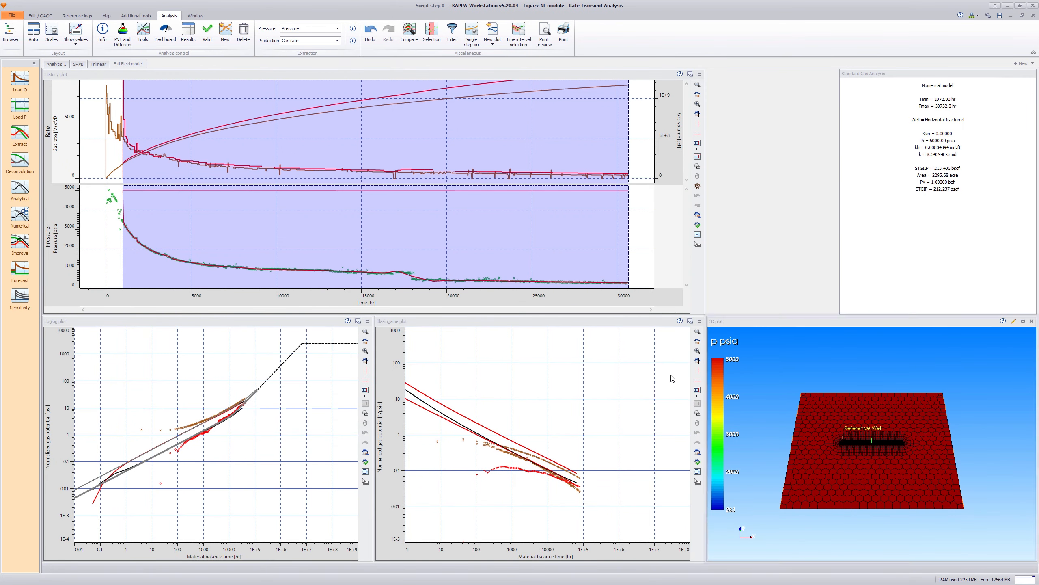
Maximize the 3D plot of the full-field model and make the grid semi-transparent to examine the fractures along the Reference Well
left_click(795, 322)
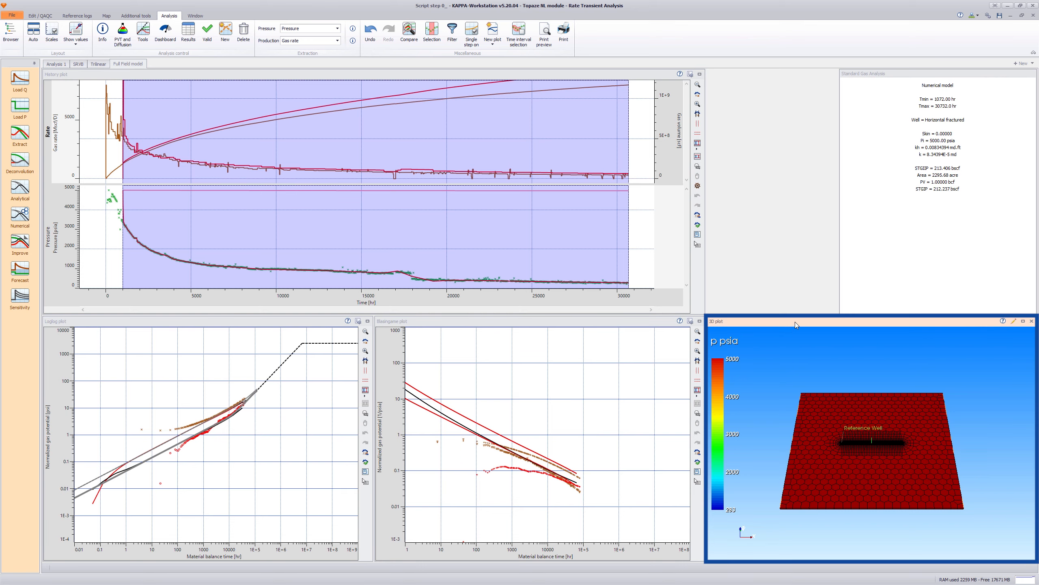
scroll(629, 390, "up", 6)
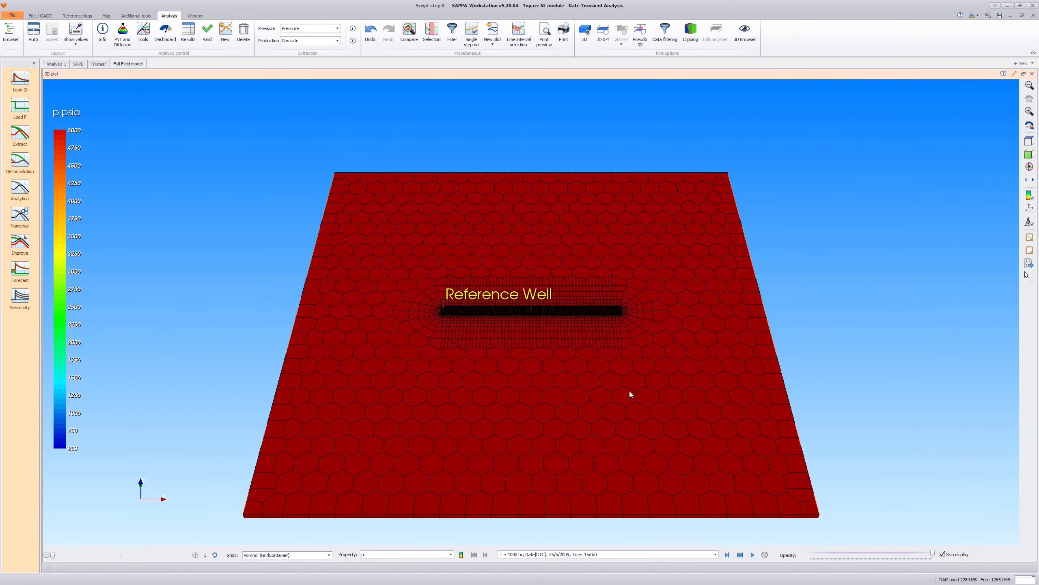
left_click(860, 552)
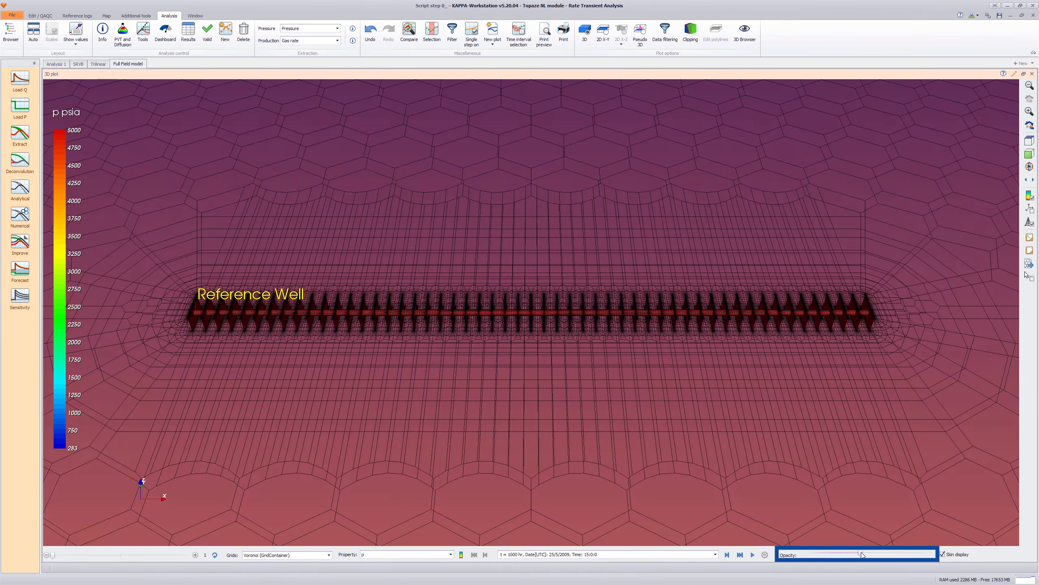
scroll(850, 531, "up", 5)
scroll(846, 527, "up", 5)
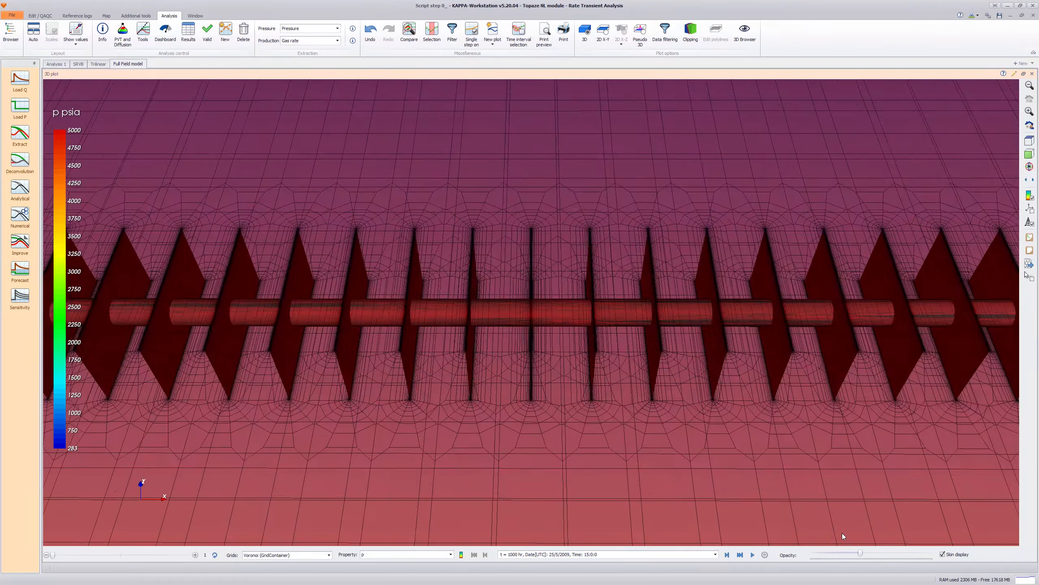
Play the pressure evolution around the fractures through to the last time step, and raise the grid opacity to examine the drained area
left_click(752, 554)
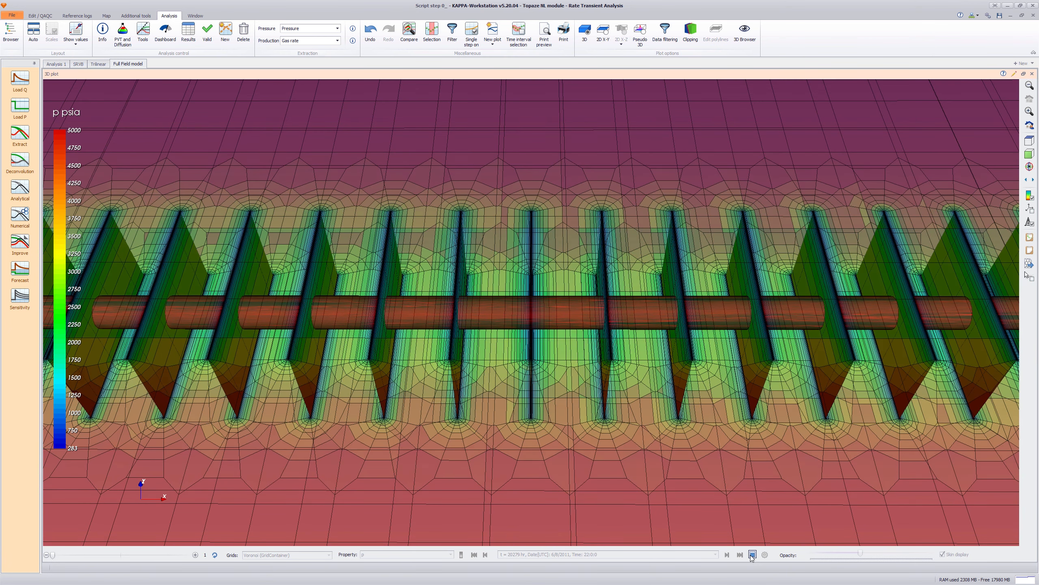
left_click(752, 555)
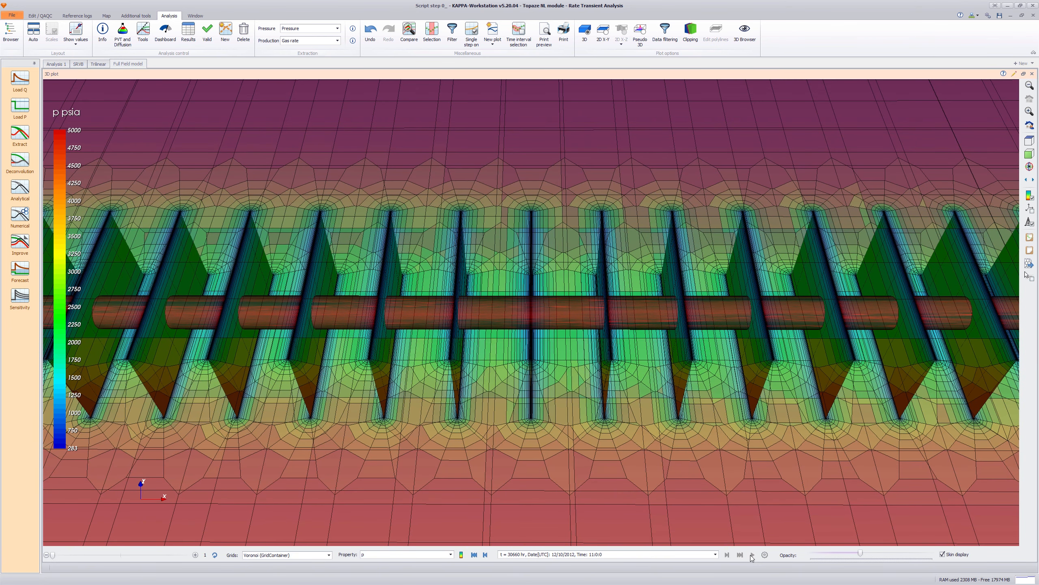
scroll(751, 503, "up", 5)
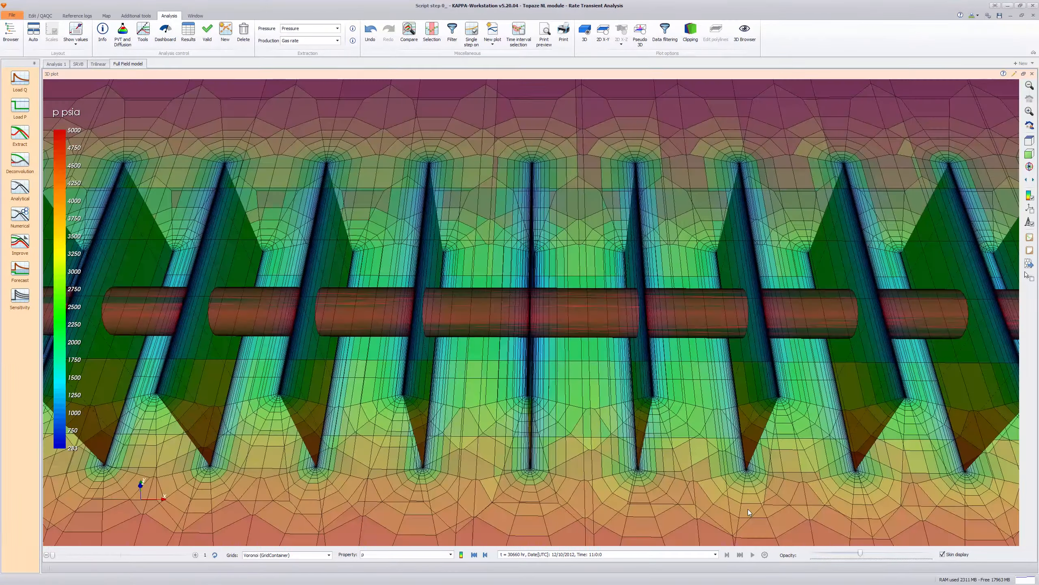
left_click_drag(748, 508, 738, 481)
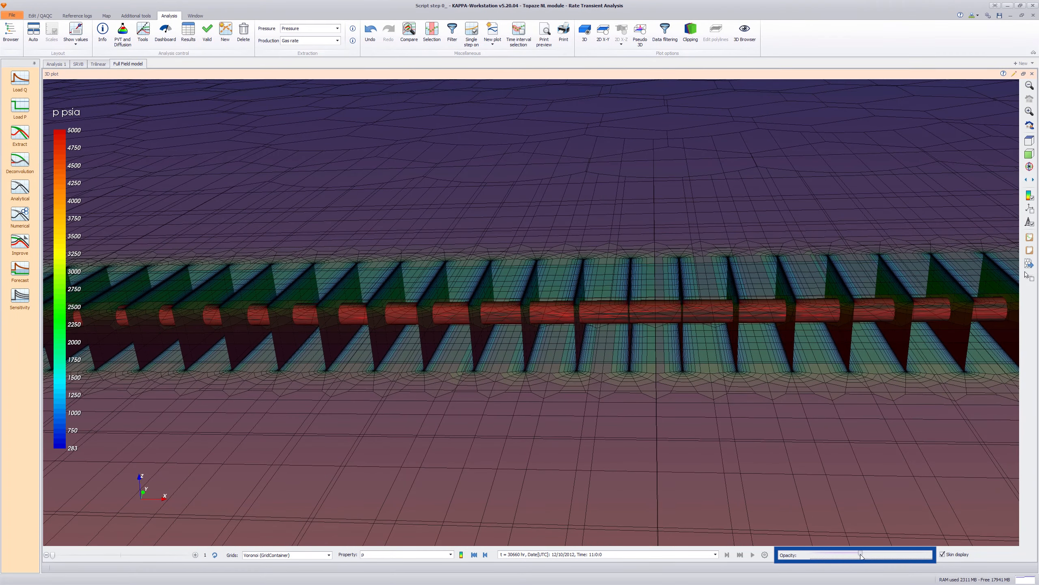
left_click_drag(861, 556, 913, 555)
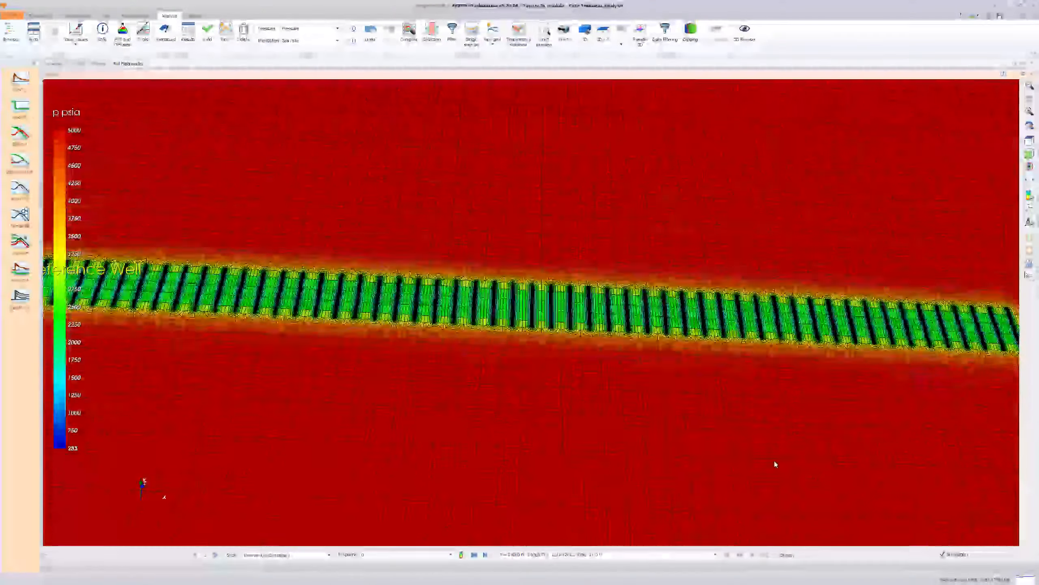
scroll(775, 464, "down", 5)
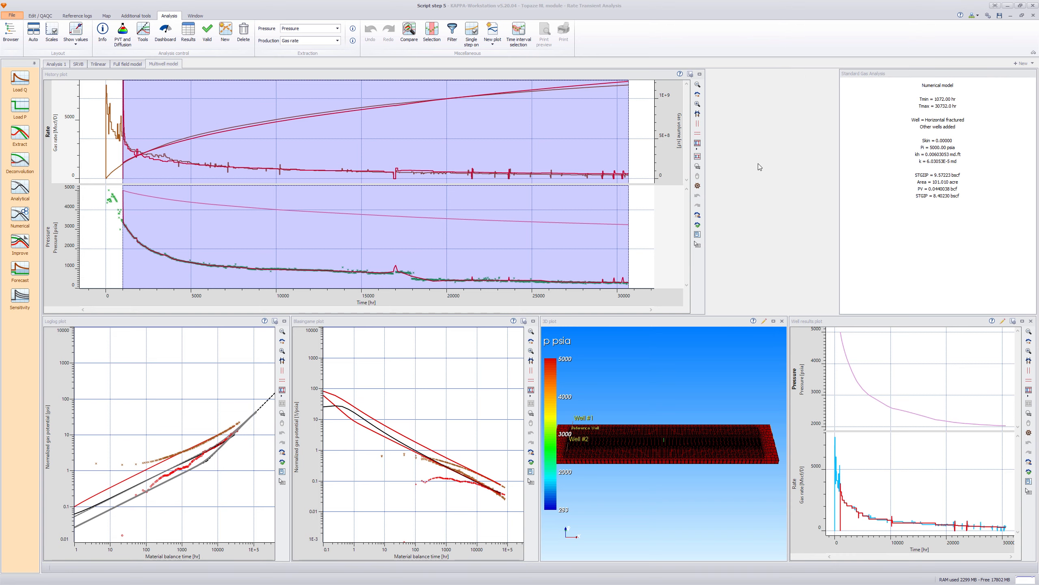
Maximize the 3D plot of the Multiwell model and lower the grid opacity to examine the fractures of all three wells
left_click(720, 322)
double_click(720, 322)
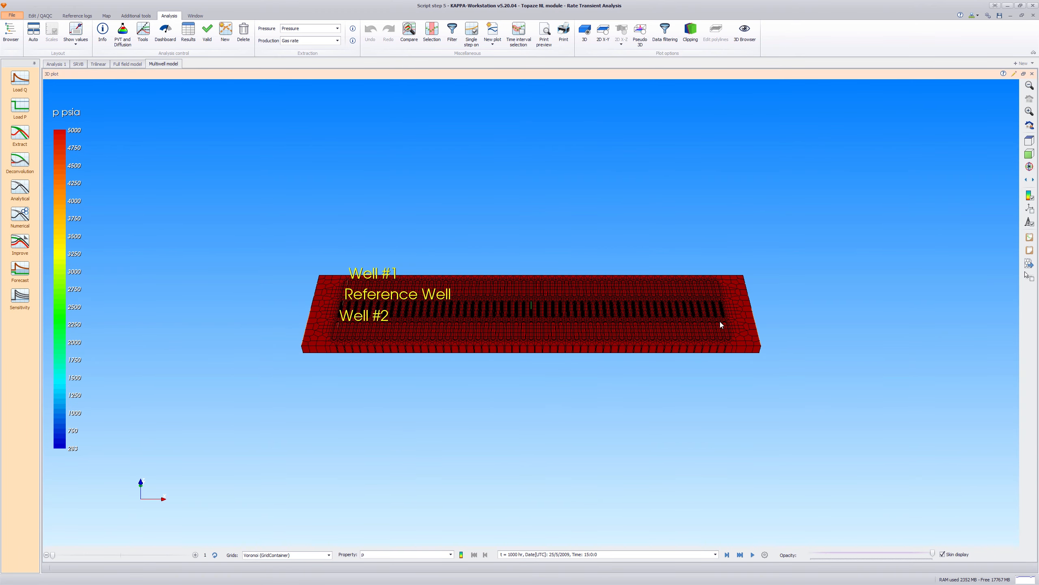
scroll(720, 322, "up", 5)
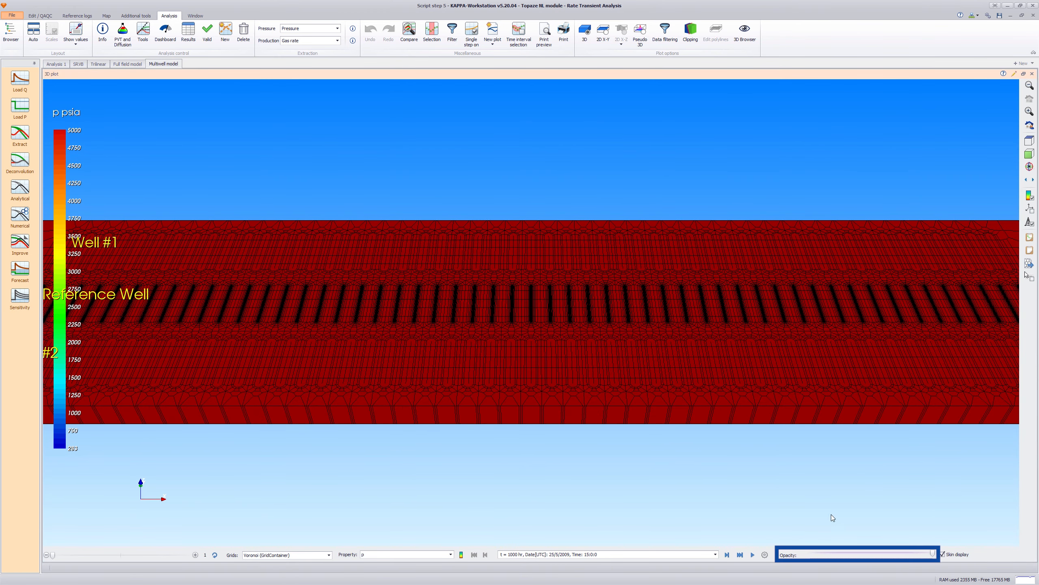
left_click(876, 553)
scroll(733, 467, "up", 3)
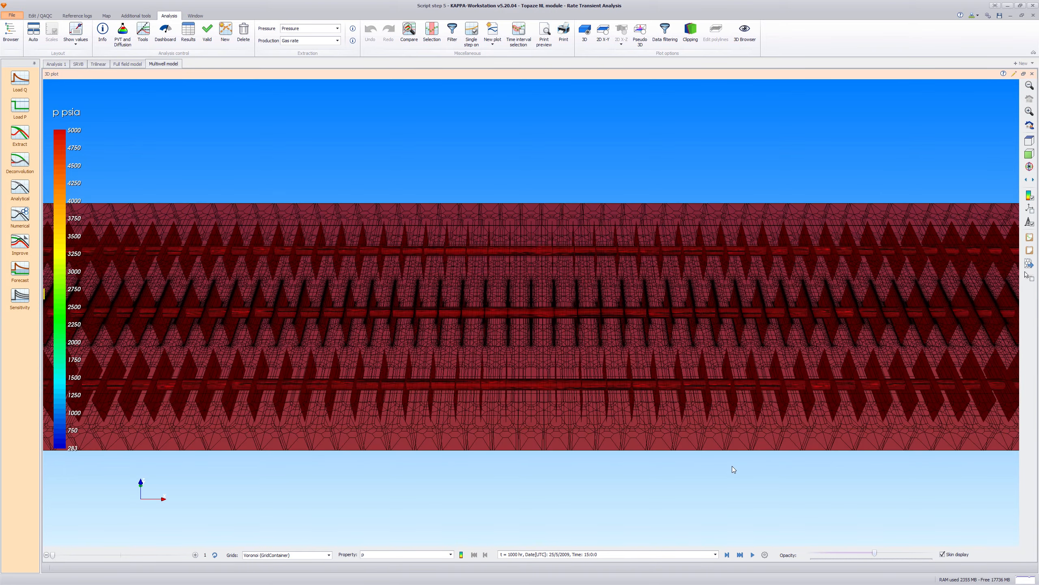
mouse_move(732, 466)
left_mouse_down()
mouse_move(727, 453)
mouse_move(729, 468)
left_mouse_up()
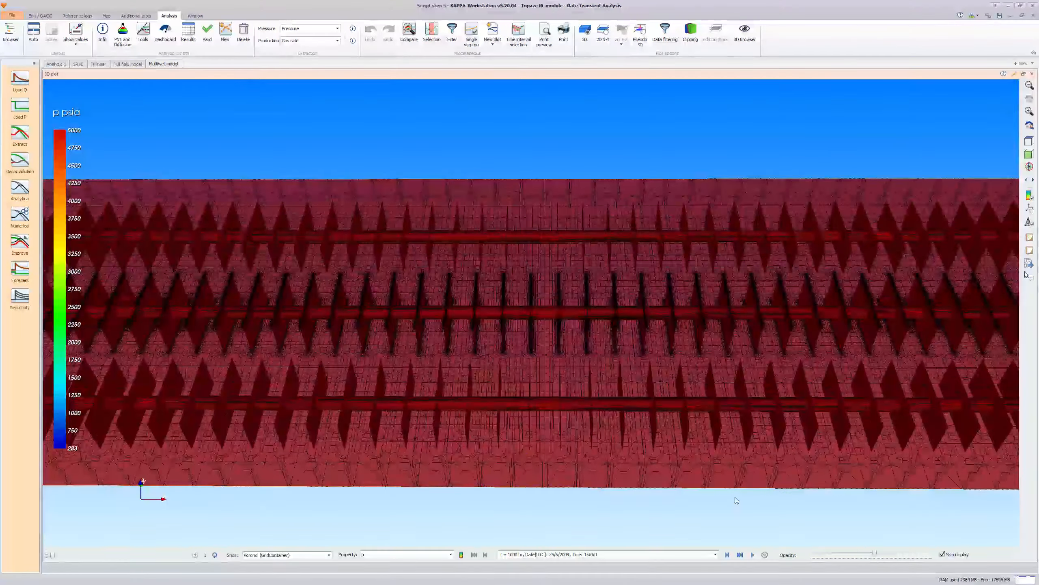
Play the multiwell pressure evolution to the last time step and examine the depletion between the wells from an oblique angle
left_click(752, 555)
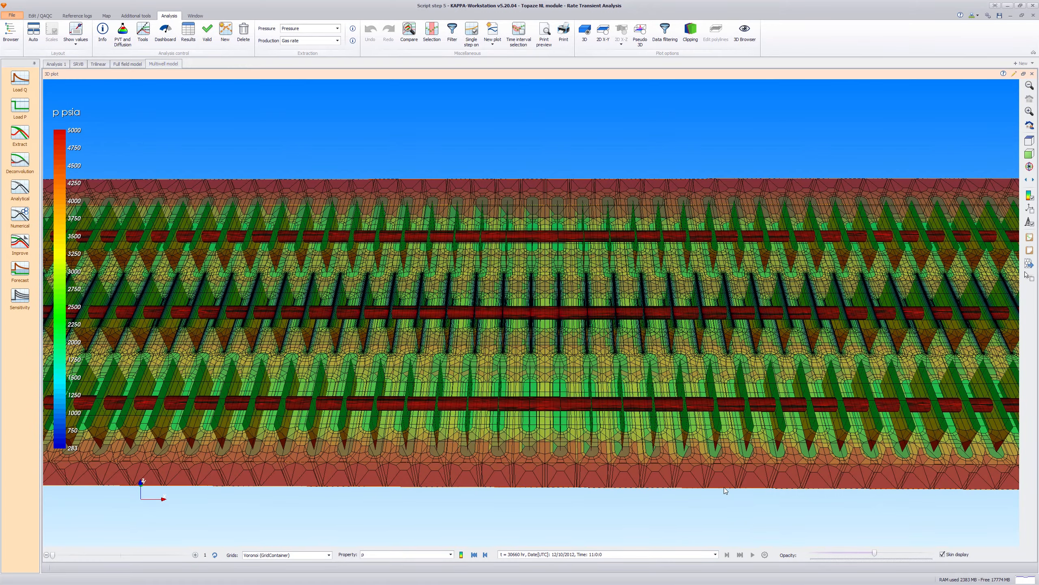
scroll(725, 487, "up", 5)
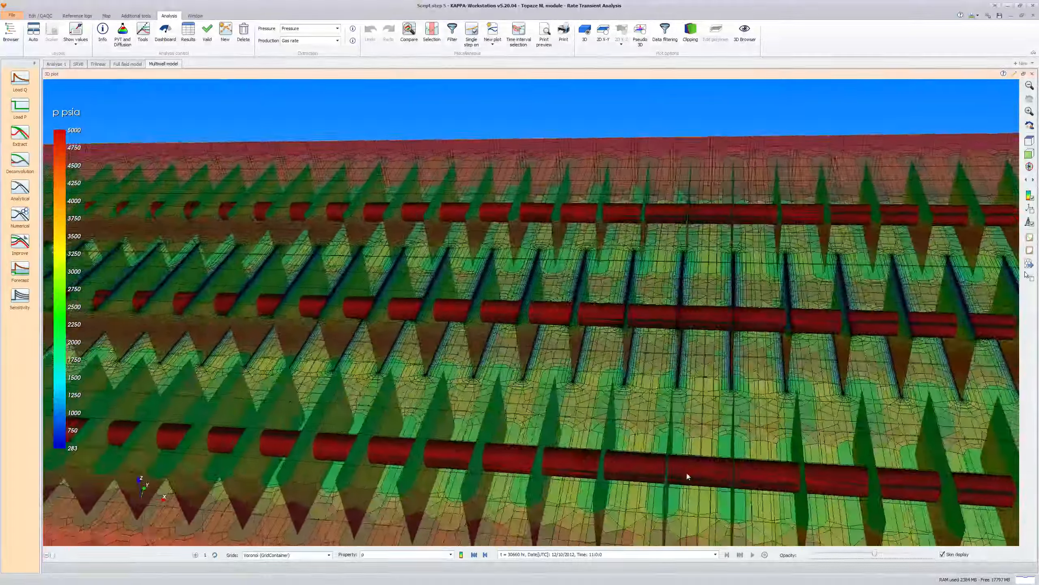
left_click_drag(686, 475, 604, 563)
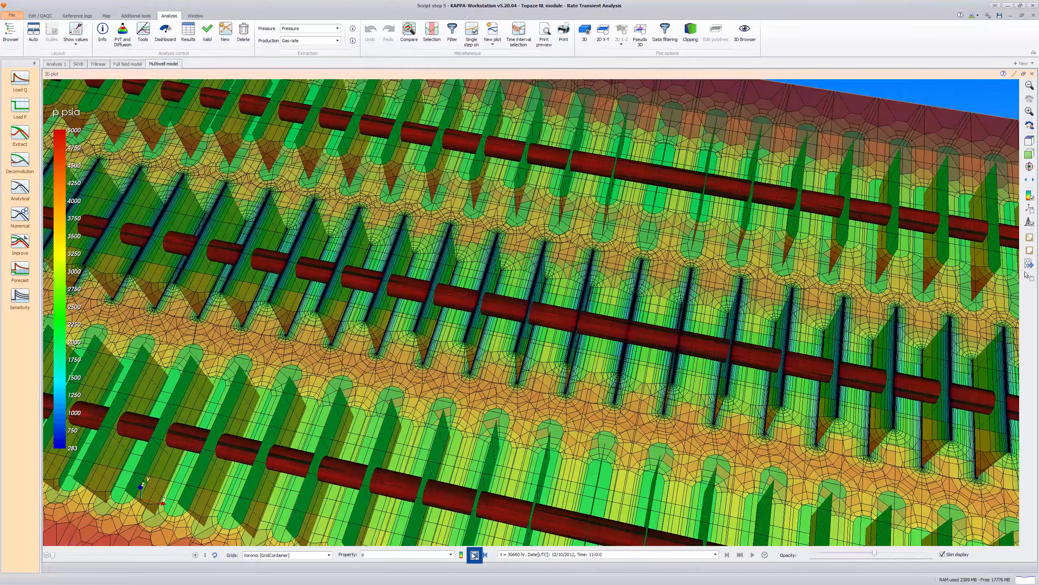
Replay the multiwell pressure evolution from the first time step, and restore the 3D plot to its original size
left_click(473, 555)
left_click(752, 554)
double_click(723, 77)
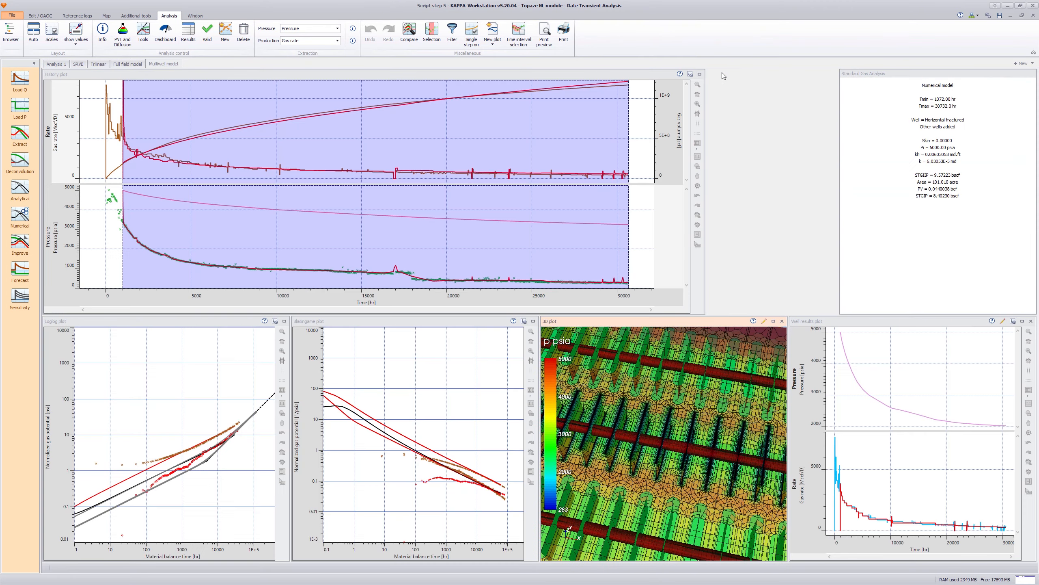